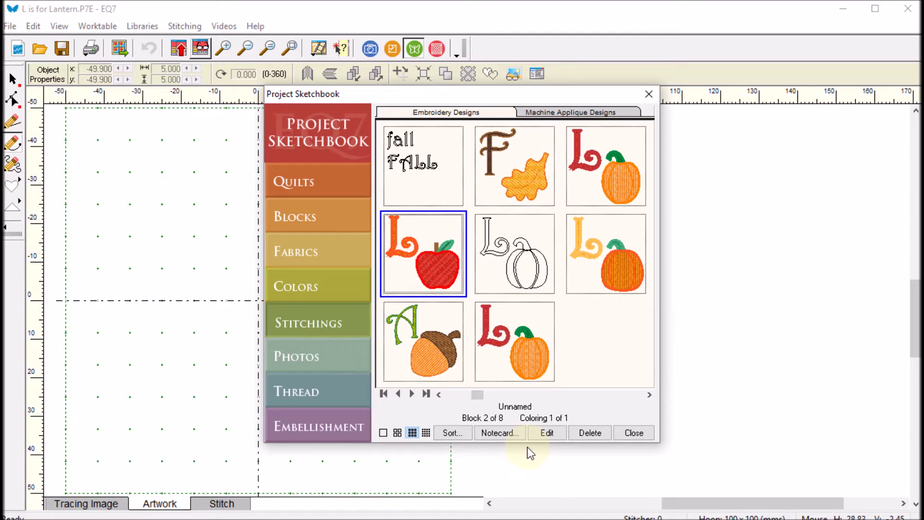
- Open the letter L and apple embroidery design for editing and delete everything except the letter
click(546, 432)
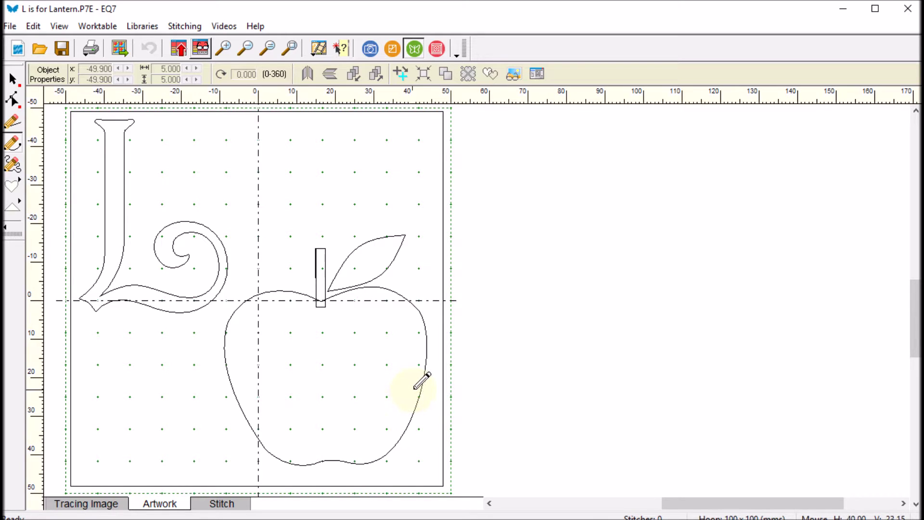
click(13, 81)
key(ctrl+a)
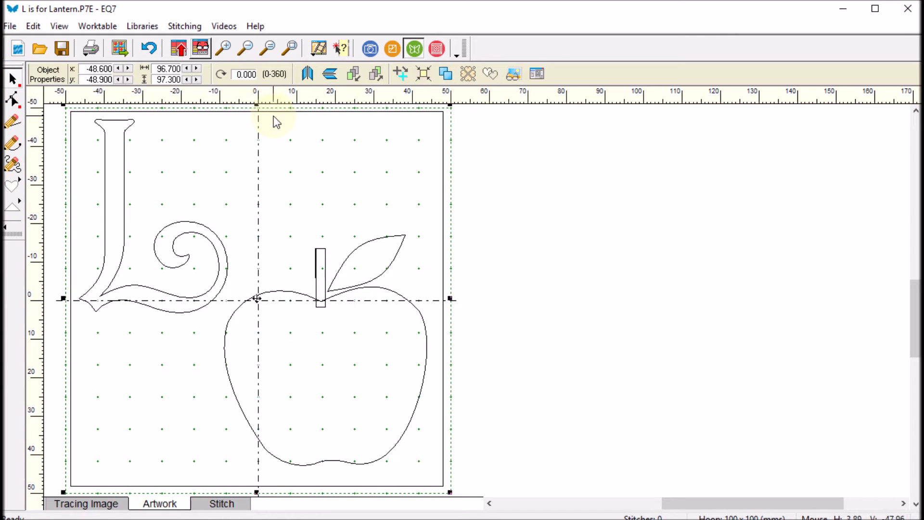
click(276, 120)
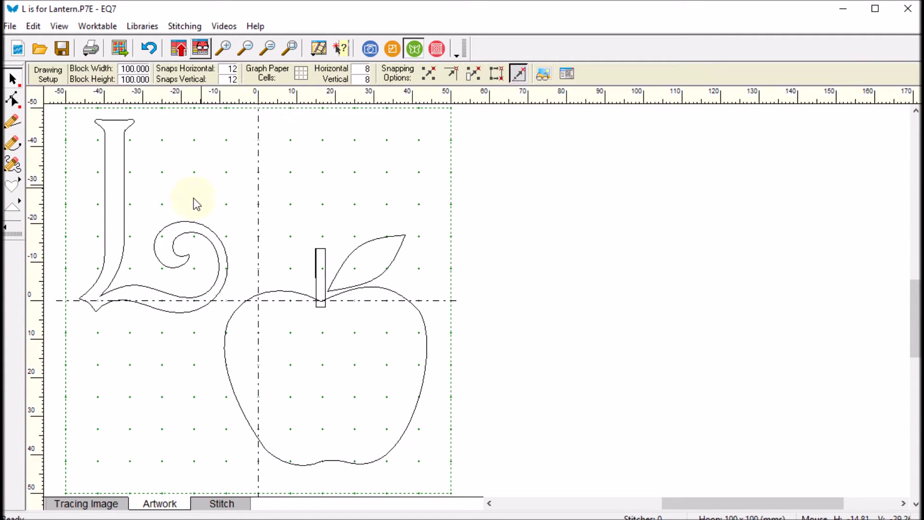
drag(187, 192, 482, 514)
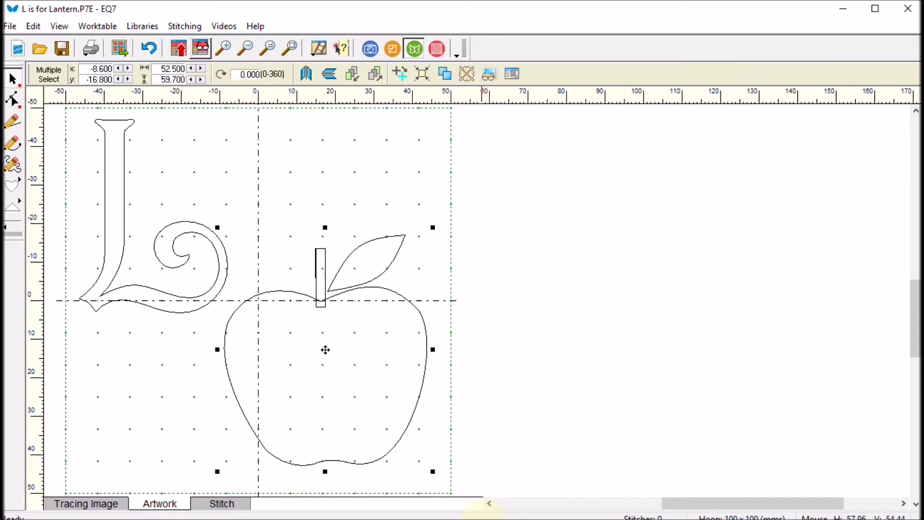
key(Delete)
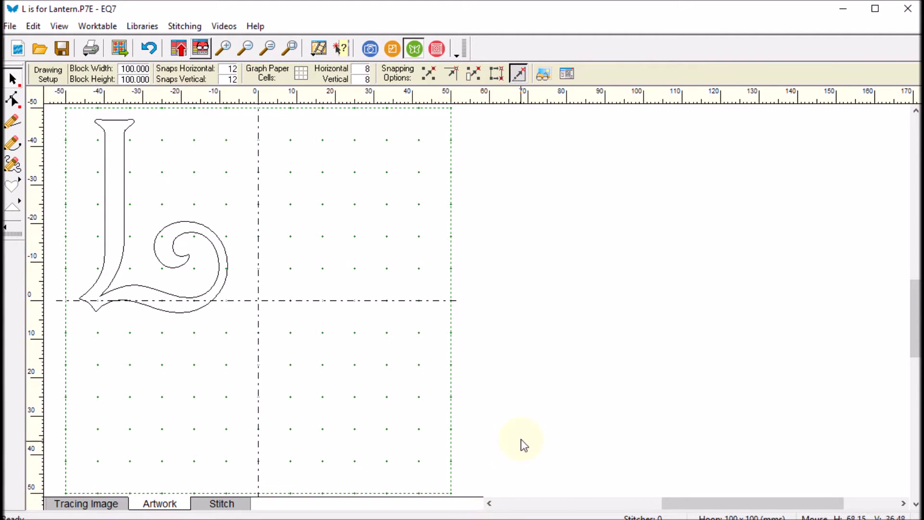
- Delete the existing pumpkin picture from the tracing image layer
click(96, 506)
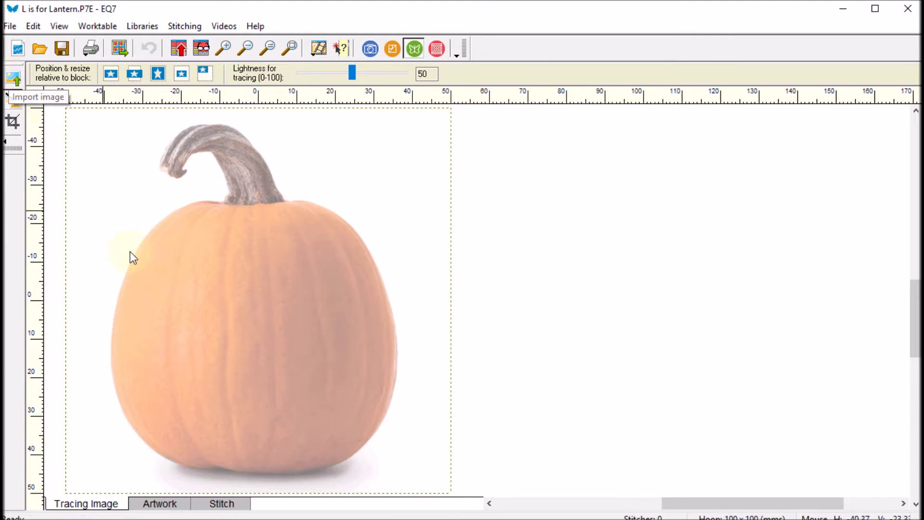
right_click(248, 347)
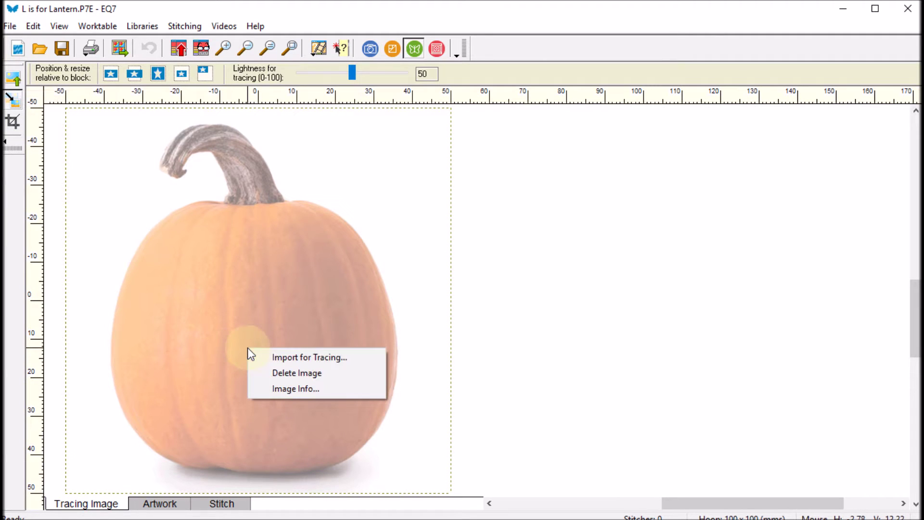
click(308, 374)
click(433, 303)
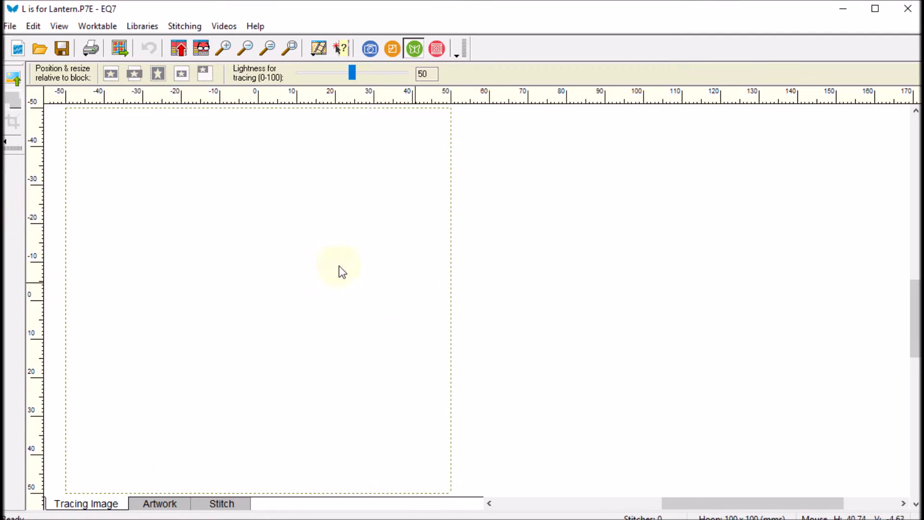
- Import pumpkin.jpg from the Old Stuff folder as the tracing image, uncropped, and place it inside the block with an inside fit
click(15, 79)
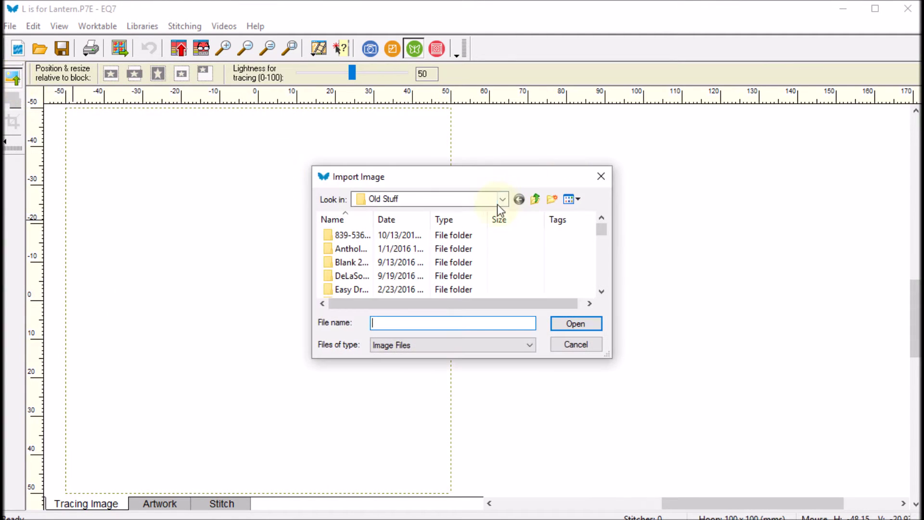
drag(605, 226, 611, 264)
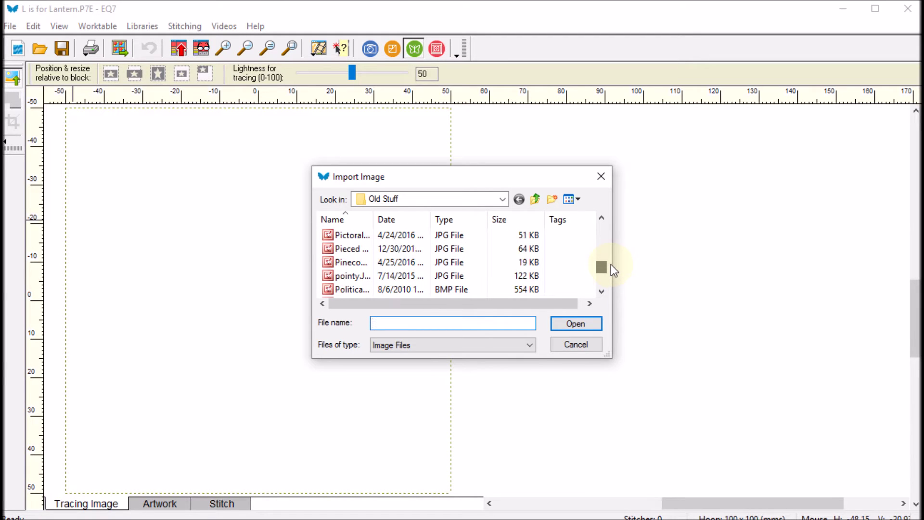
click(602, 291)
click(601, 291)
click(602, 291)
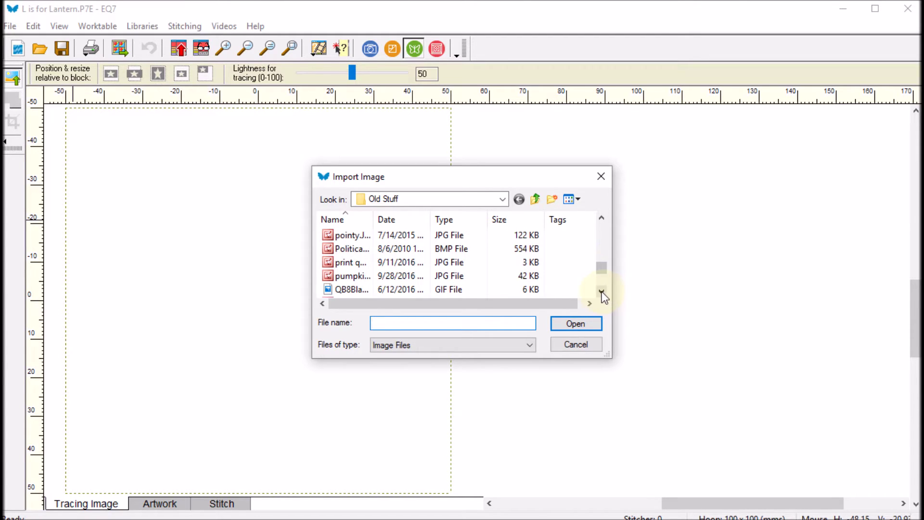
double_click(352, 276)
click(298, 378)
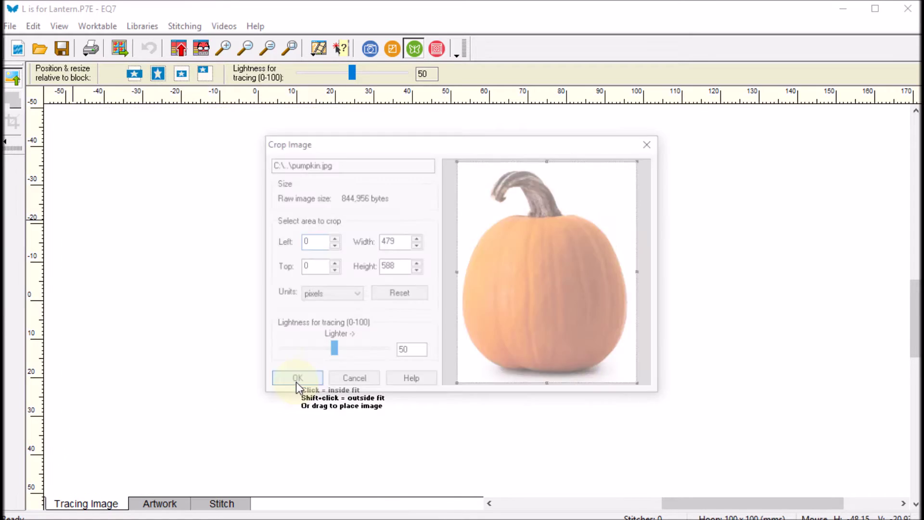
click(207, 251)
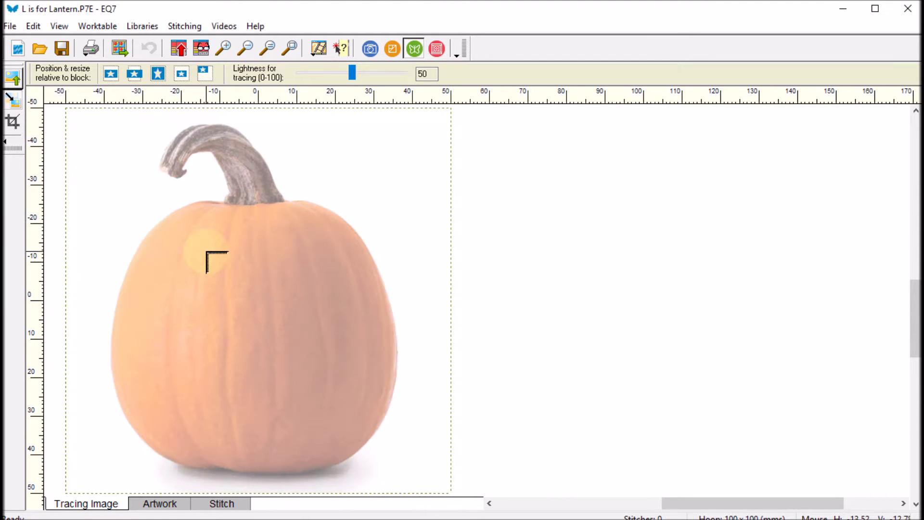
- On the artwork layer, move the letter L outside the hoop area, to the right of the pumpkin image
click(160, 504)
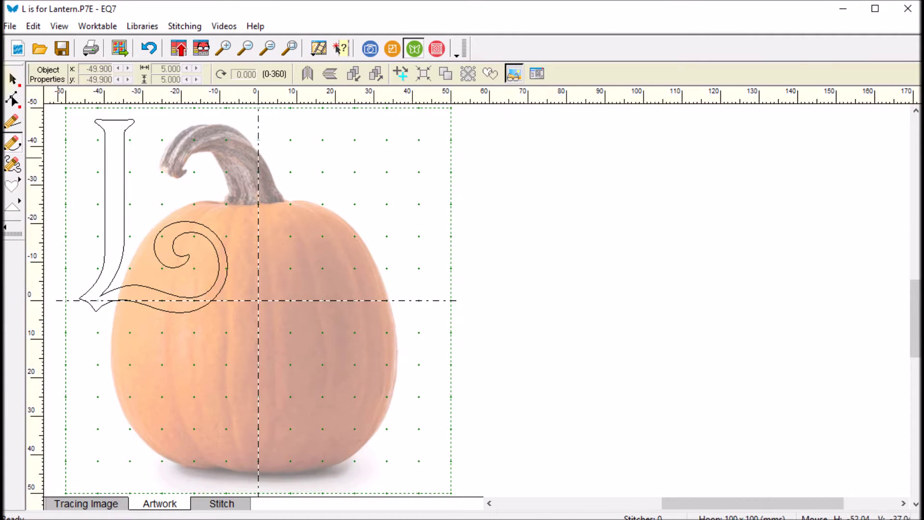
click(13, 99)
click(152, 214)
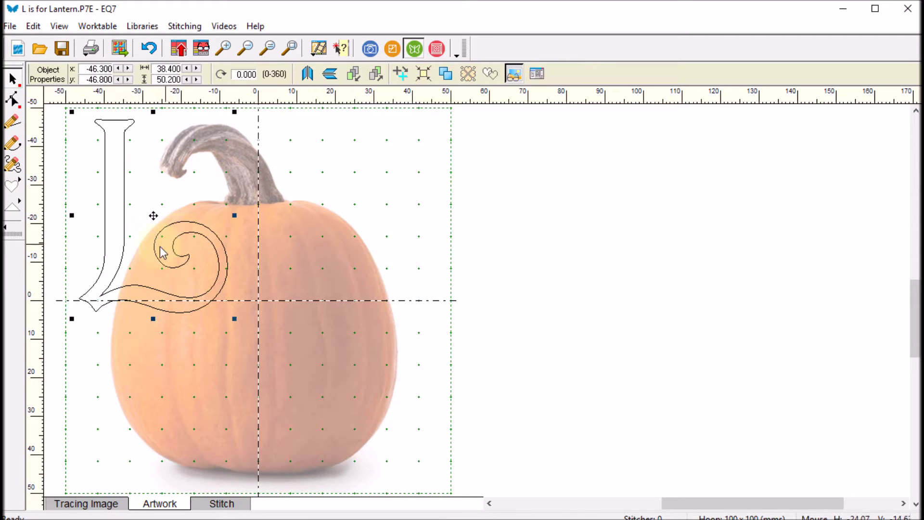
drag(153, 215, 545, 230)
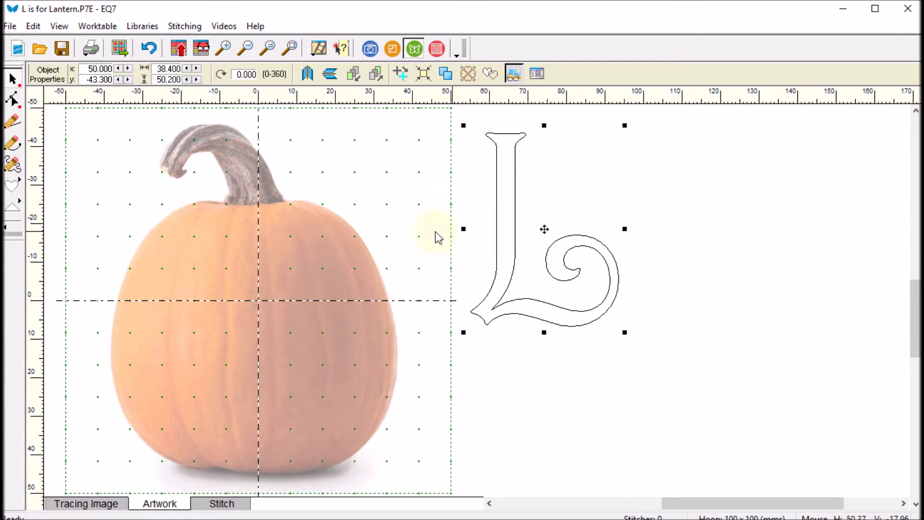
- Trace the pumpkin body with a closed five-node curve and shift its upper-left node outward along the pumpkin's top edge
click(14, 145)
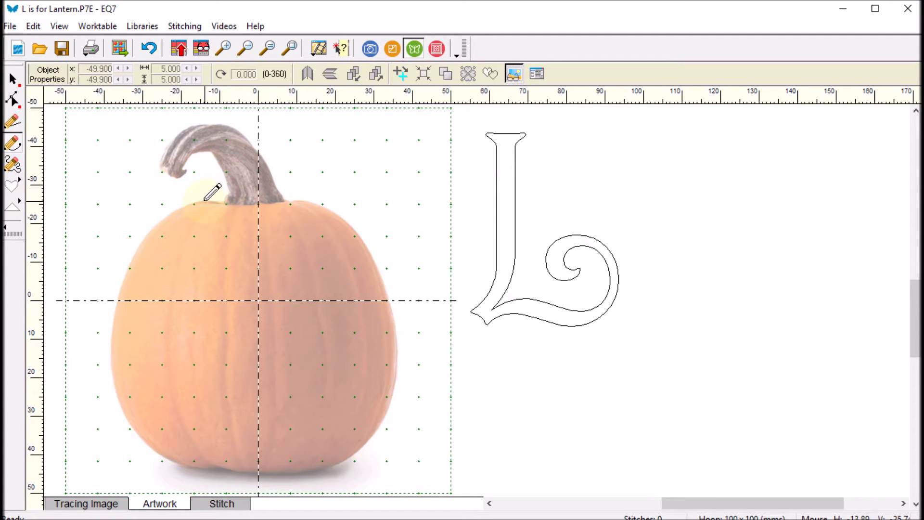
drag(205, 201, 291, 200)
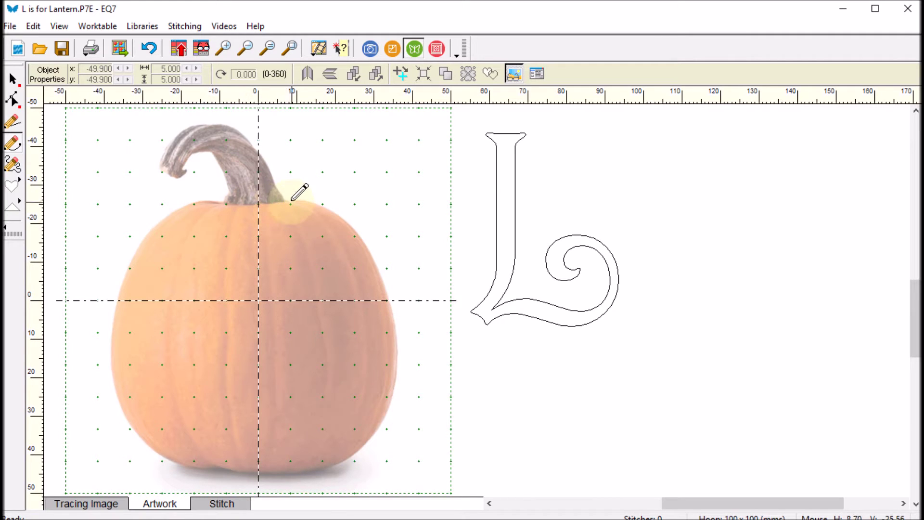
click(394, 328)
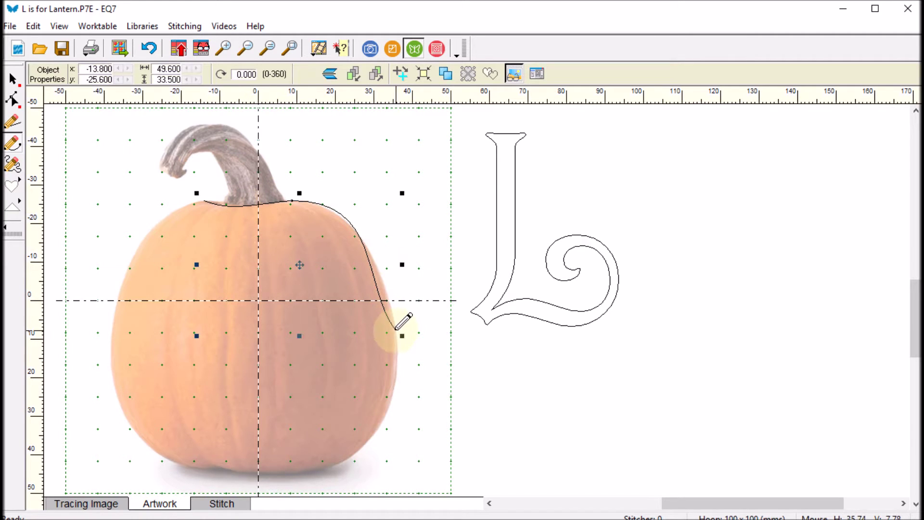
click(267, 478)
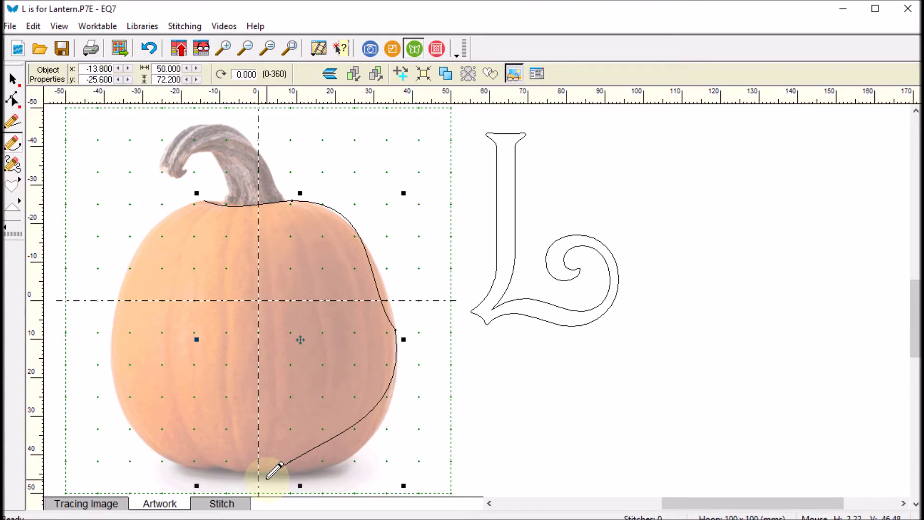
click(120, 401)
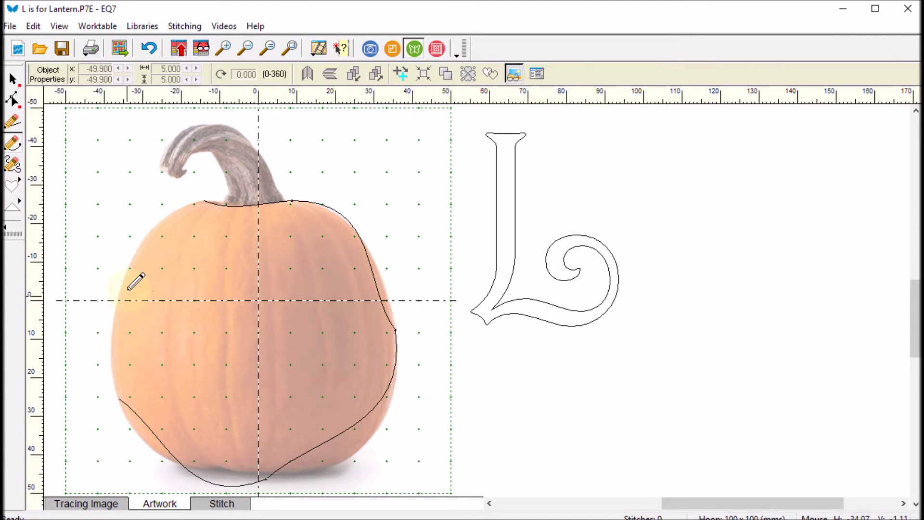
click(203, 199)
click(205, 199)
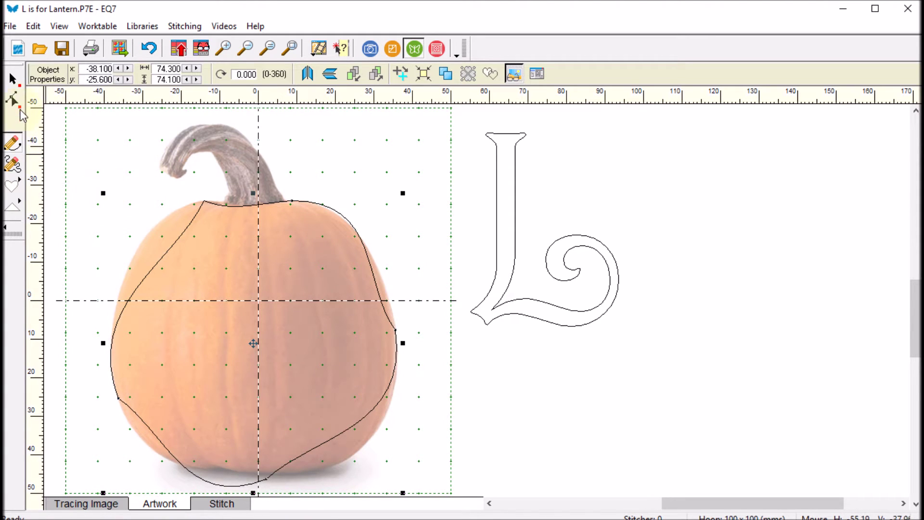
click(15, 101)
mouse_move(204, 201)
mouse_down()
mouse_move(208, 214)
mouse_move(191, 202)
mouse_up()
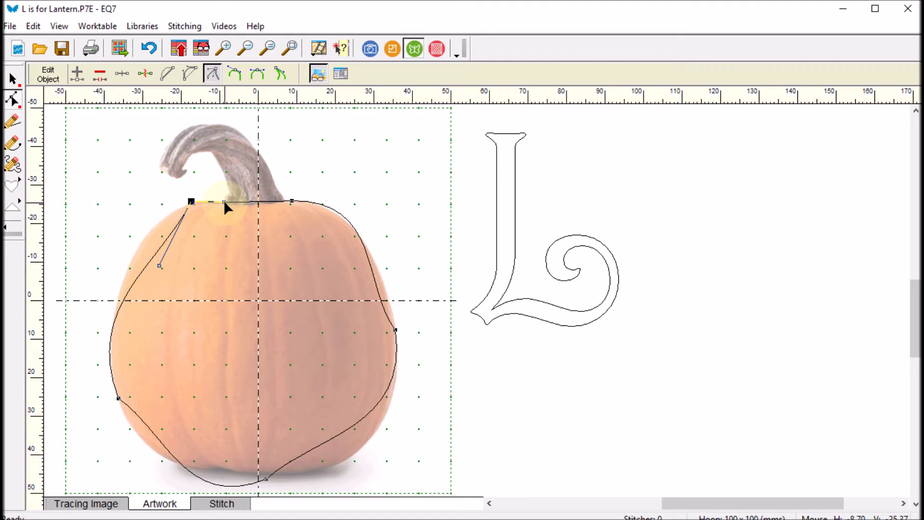
- Turn on snapping to nodes of the drawing in the artwork options
click(340, 74)
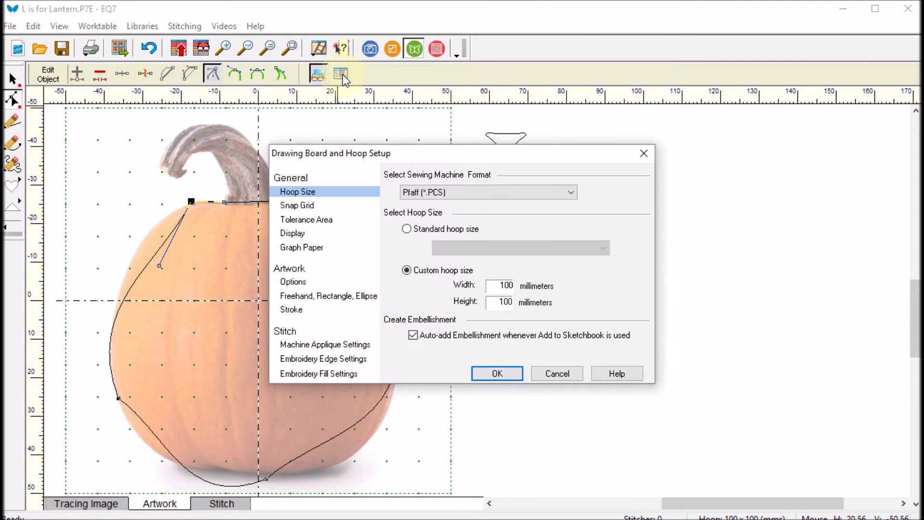
click(295, 282)
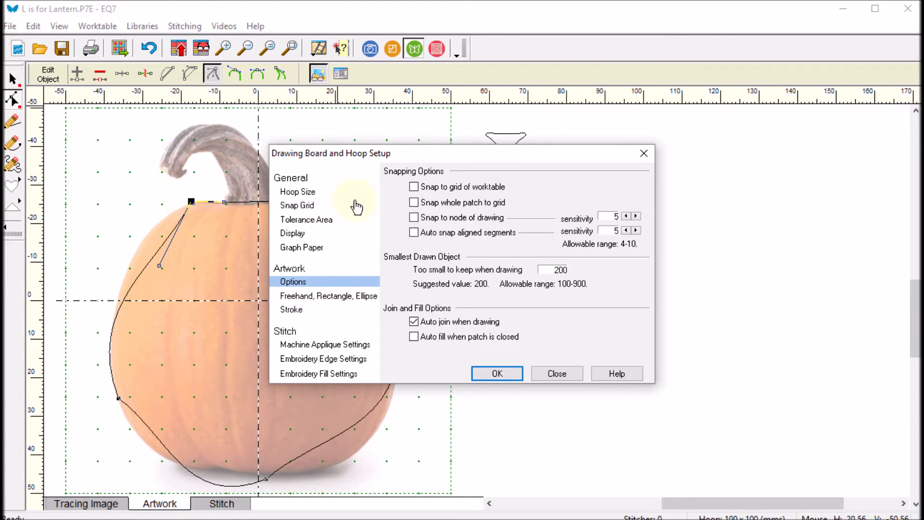
click(414, 217)
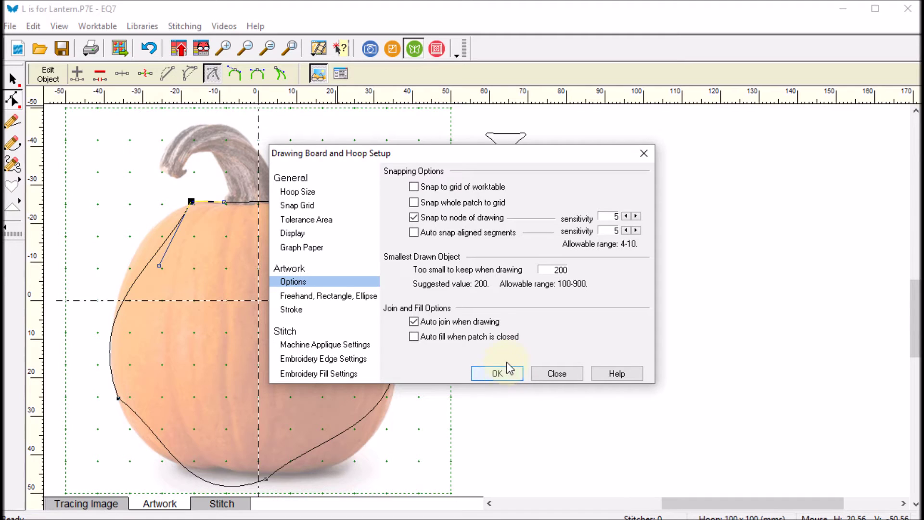
click(497, 376)
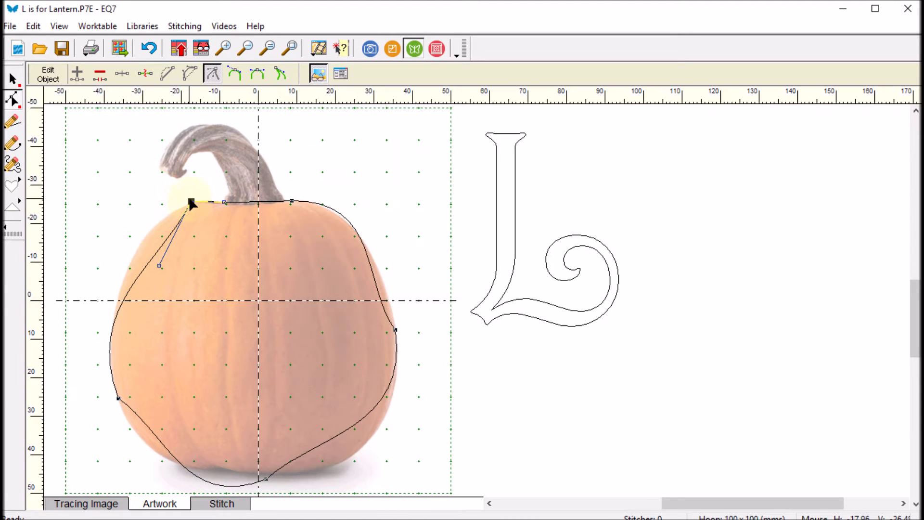
- Reshape the outline's upper-left and upper-right curves to follow the pumpkin's edges
drag(158, 265, 147, 217)
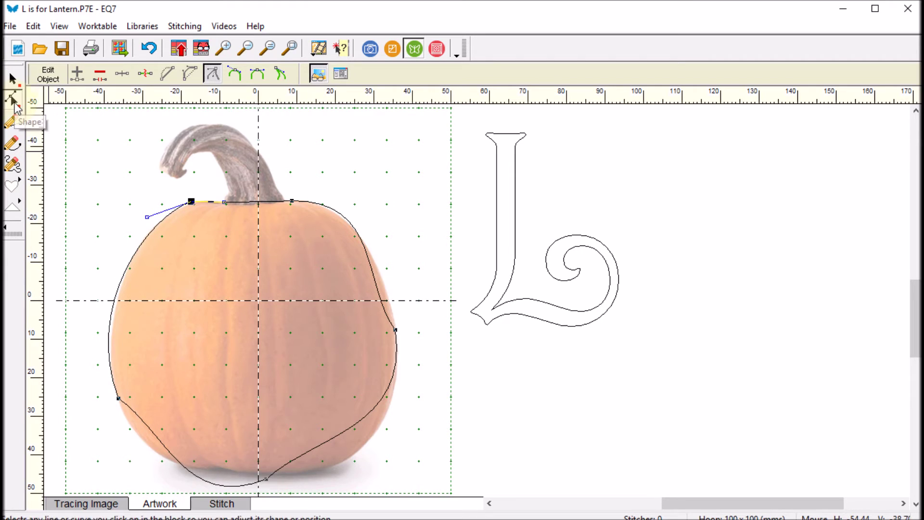
click(396, 329)
drag(363, 289, 385, 303)
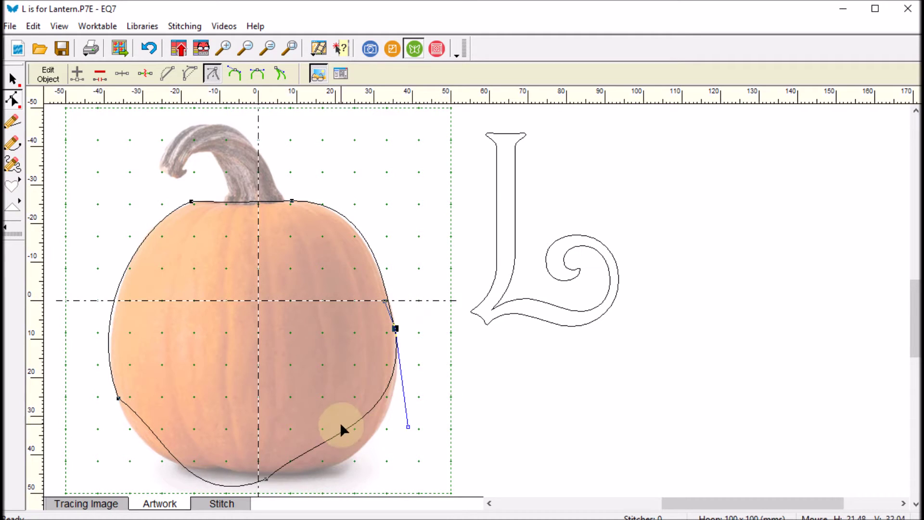
- Move the outline's bottom node up to the pumpkin's base and bend the lower-right curve outward to its edge
click(331, 438)
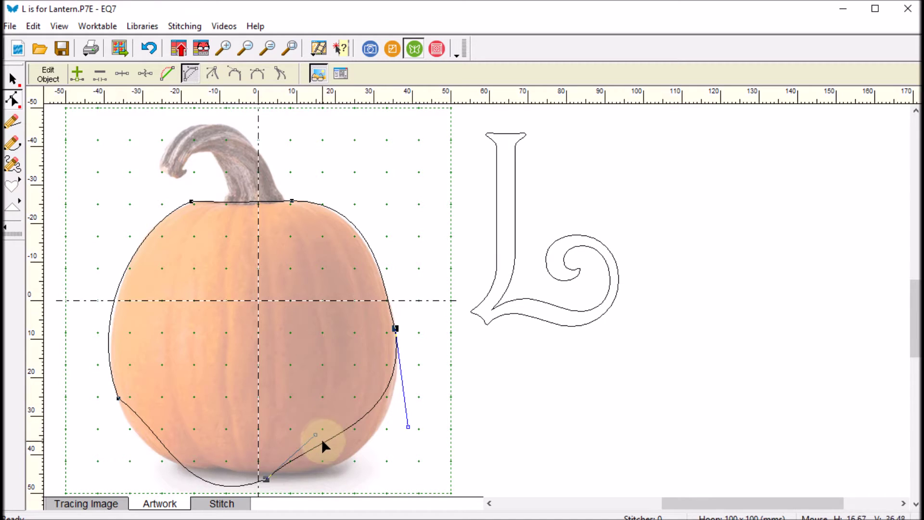
click(266, 480)
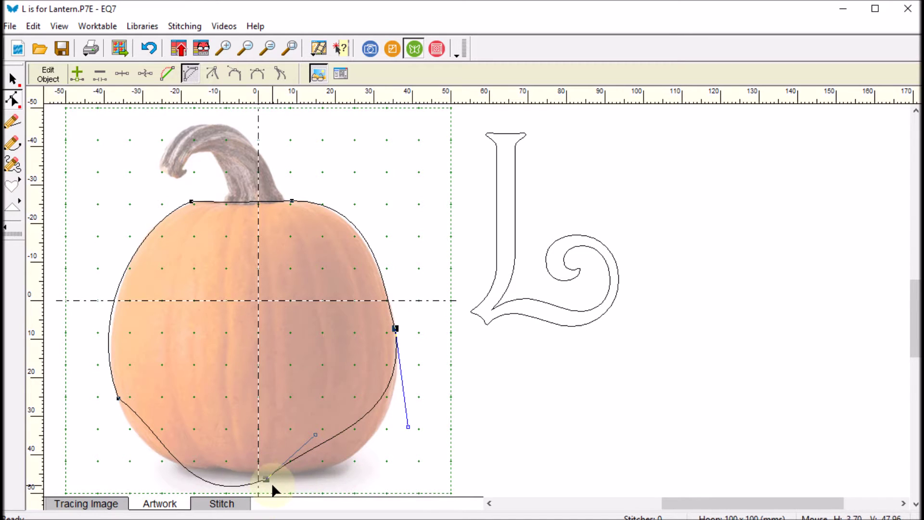
drag(266, 480, 261, 474)
drag(308, 429, 361, 482)
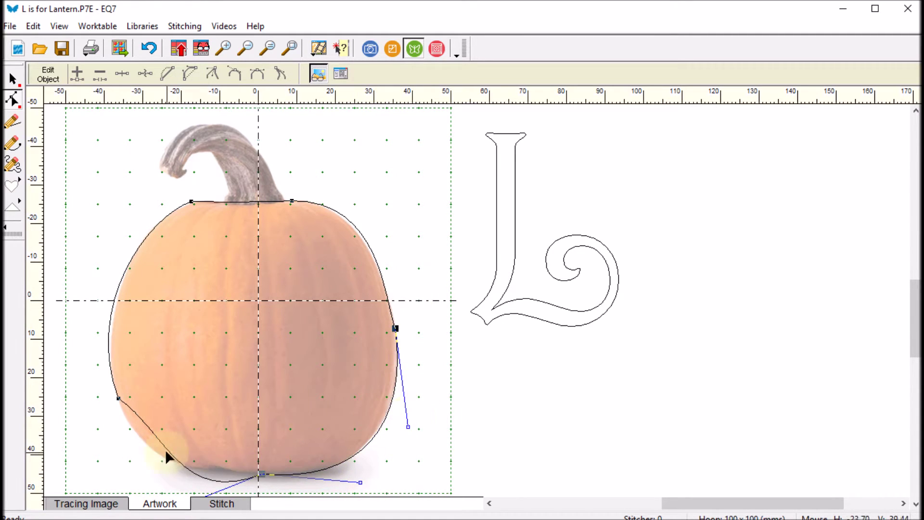
- Bend the outline's lower-left curve outward to the pumpkin's edge and shift the bottom node slightly left
click(118, 398)
drag(164, 428, 136, 438)
click(260, 477)
drag(260, 478, 241, 475)
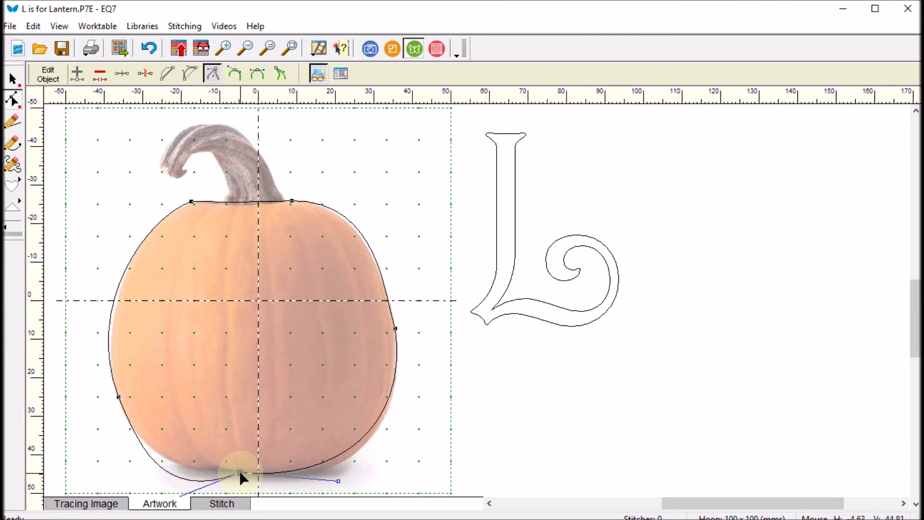
- Adjust both curve handles of the bottom node so the outline's base follows the pumpkin's rounded bottom
drag(915, 308, 914, 320)
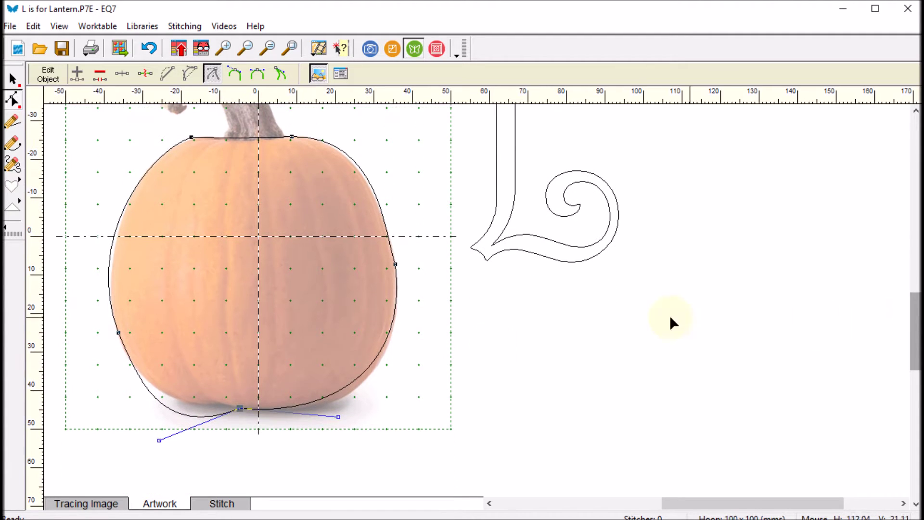
drag(159, 440, 144, 399)
drag(339, 418, 363, 417)
- Nudge the upper-left node right and pull the left side's curve slightly inward to match the pumpkin's edge
click(195, 137)
click(124, 221)
drag(84, 239, 87, 238)
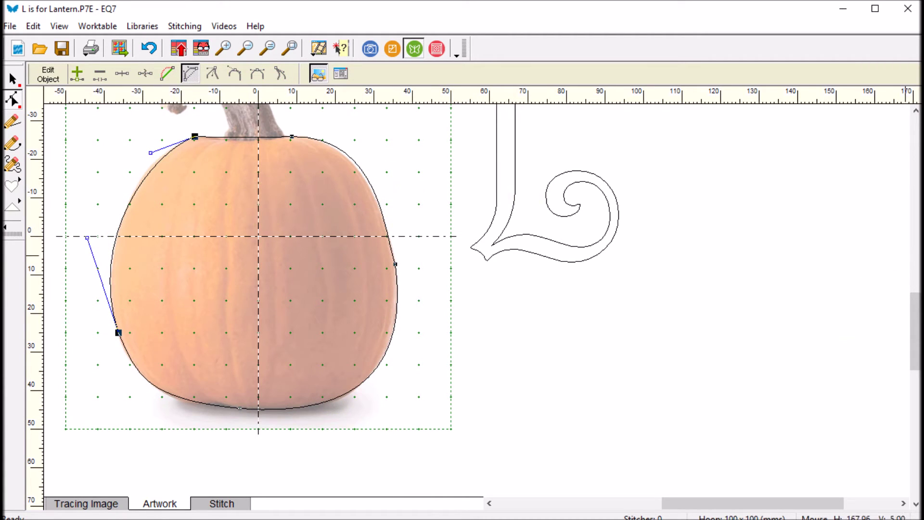
- Convert the pumpkin outline's upper-left corner into a smooth node, reposition it on the pumpkin's shoulder, and preview the stitches
click(227, 506)
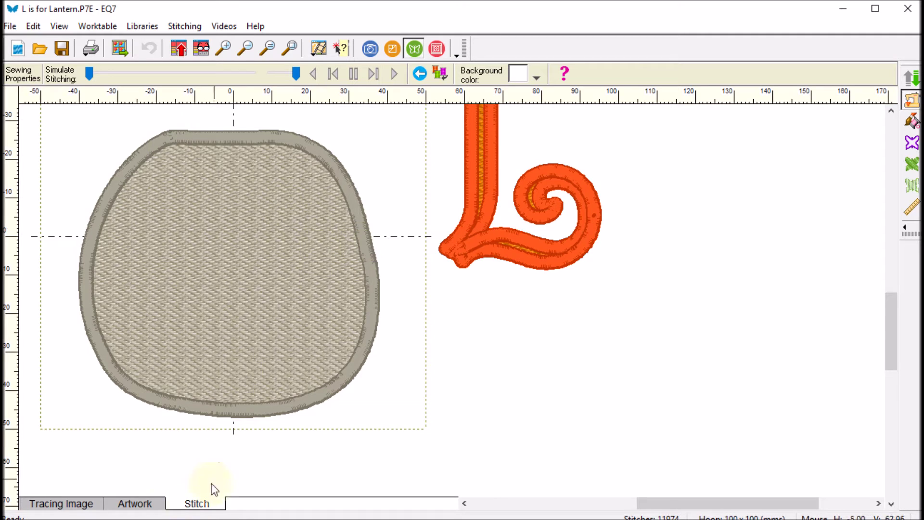
click(144, 503)
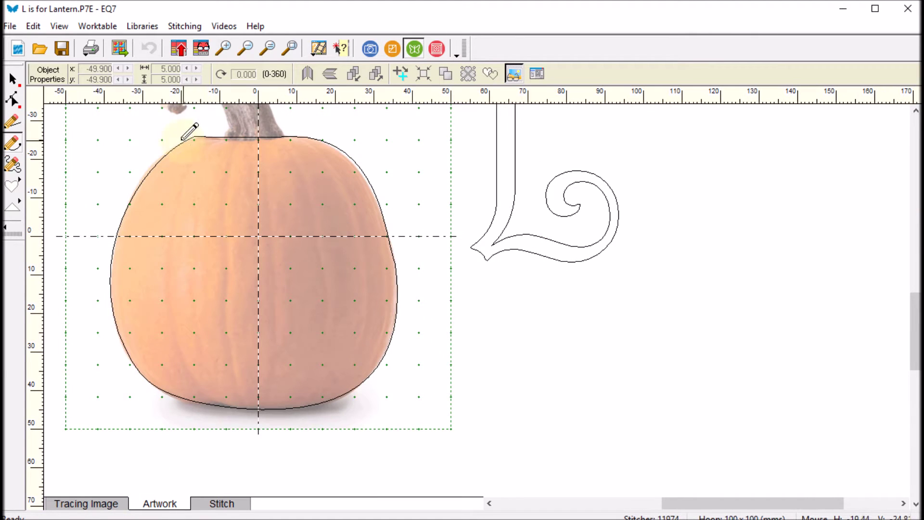
click(12, 100)
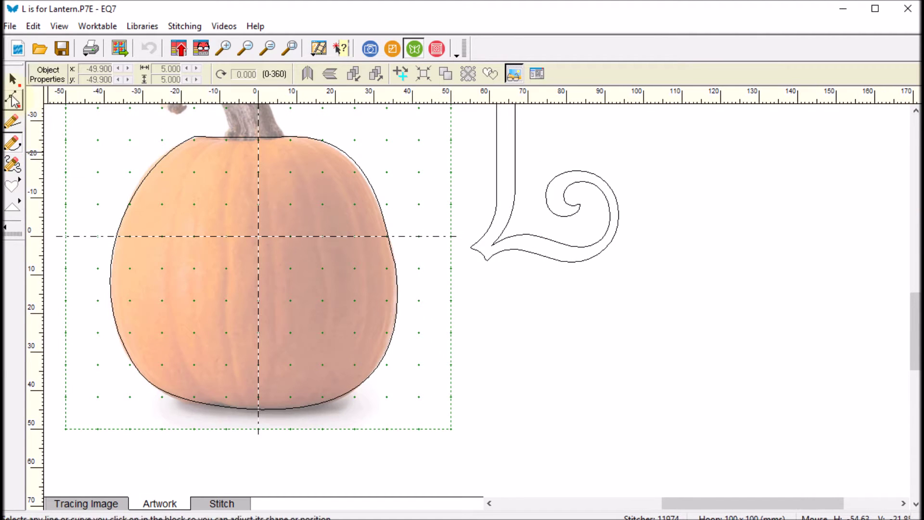
click(194, 136)
drag(194, 136, 192, 137)
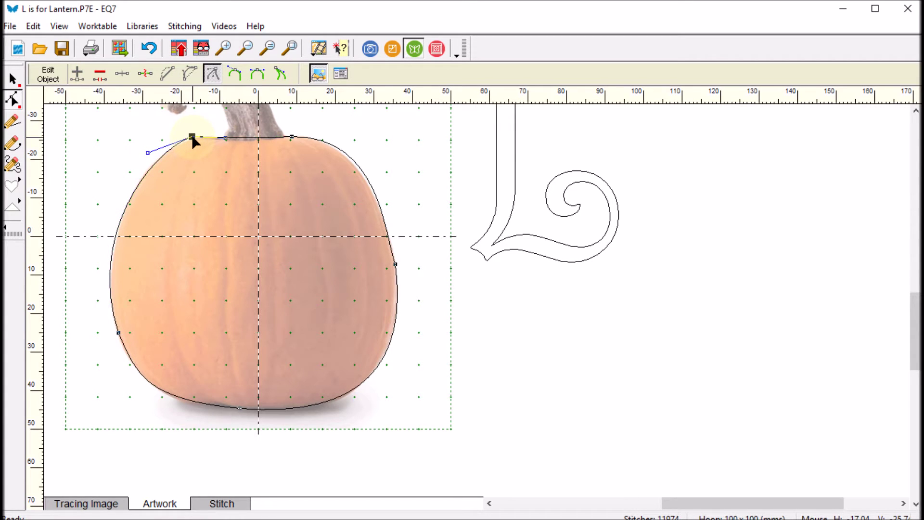
click(236, 75)
drag(144, 137, 195, 139)
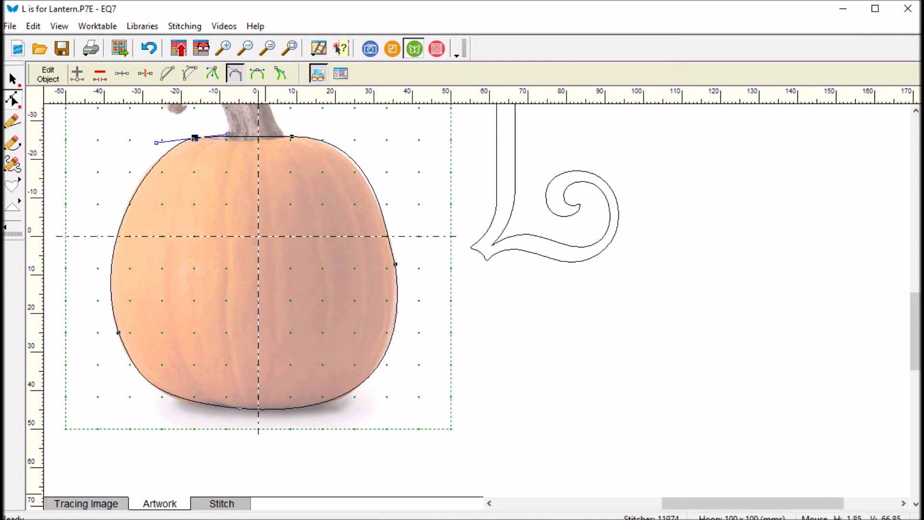
click(221, 503)
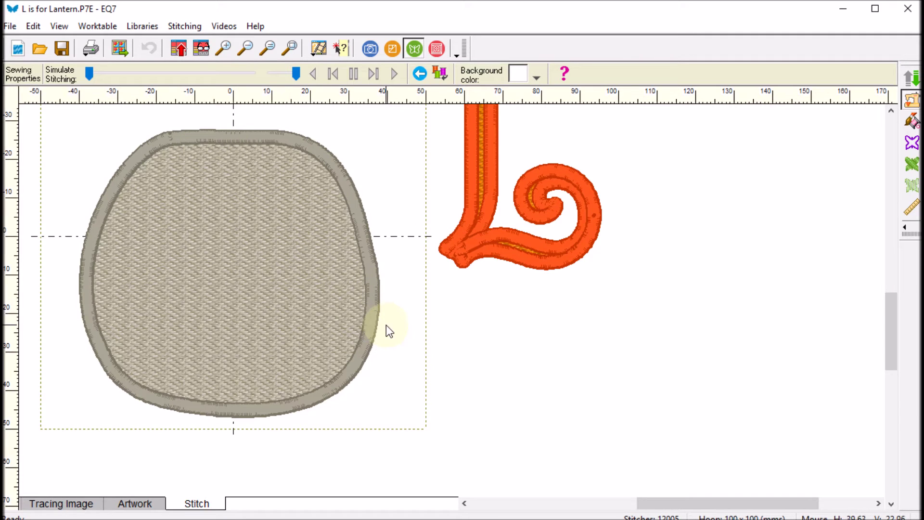
click(136, 504)
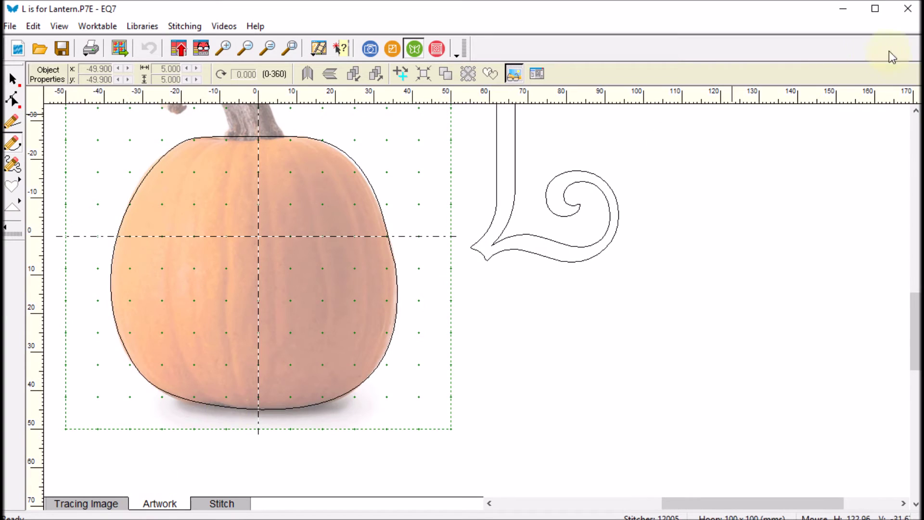
- Trace the pumpkin's stem with a closed outline of curves about 33 by 21 mm and preview its stitches
click(916, 116)
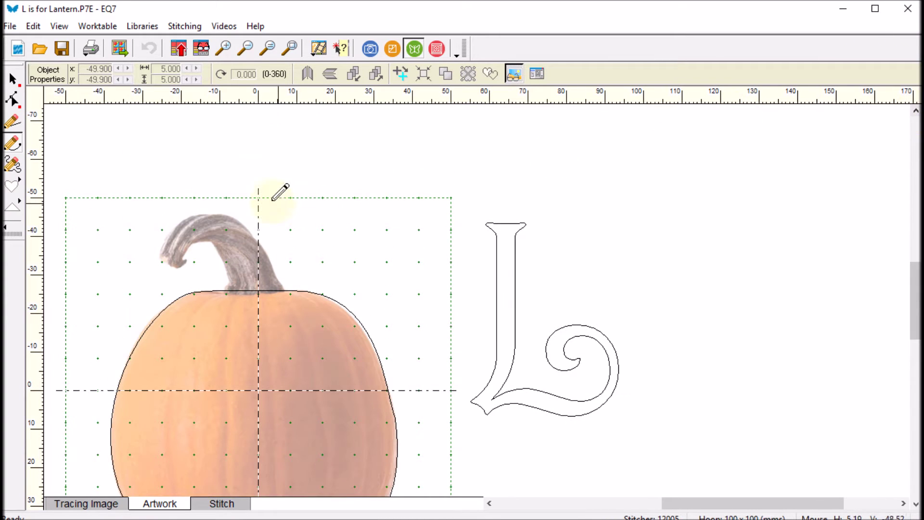
click(223, 49)
drag(119, 165, 347, 329)
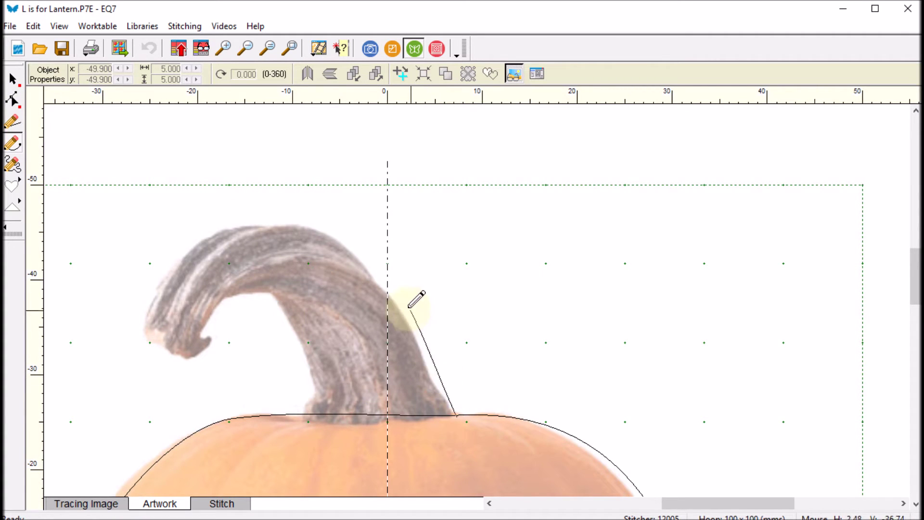
mouse_move(244, 221)
mouse_down()
mouse_move(190, 237)
mouse_move(140, 330)
mouse_up()
mouse_move(140, 331)
mouse_down()
mouse_move(171, 347)
mouse_move(219, 348)
mouse_move(271, 296)
mouse_move(310, 423)
mouse_move(466, 406)
mouse_move(479, 420)
mouse_up()
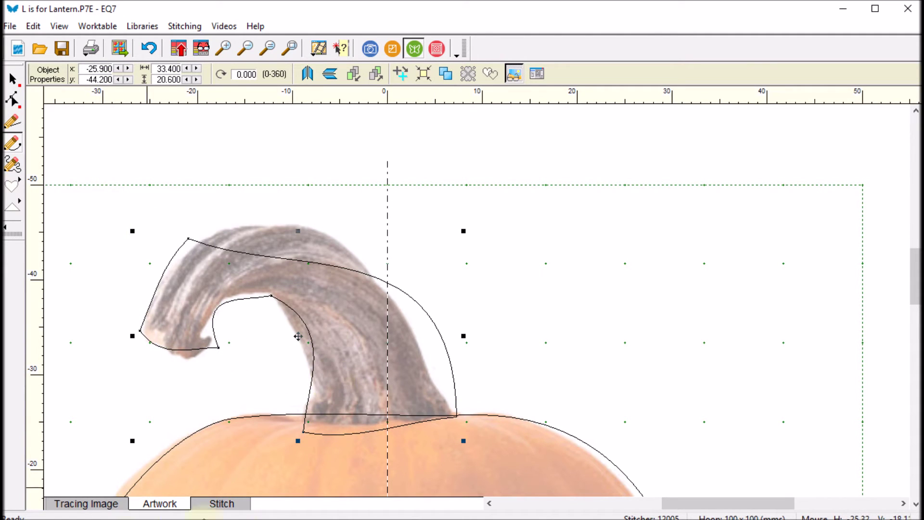
click(225, 505)
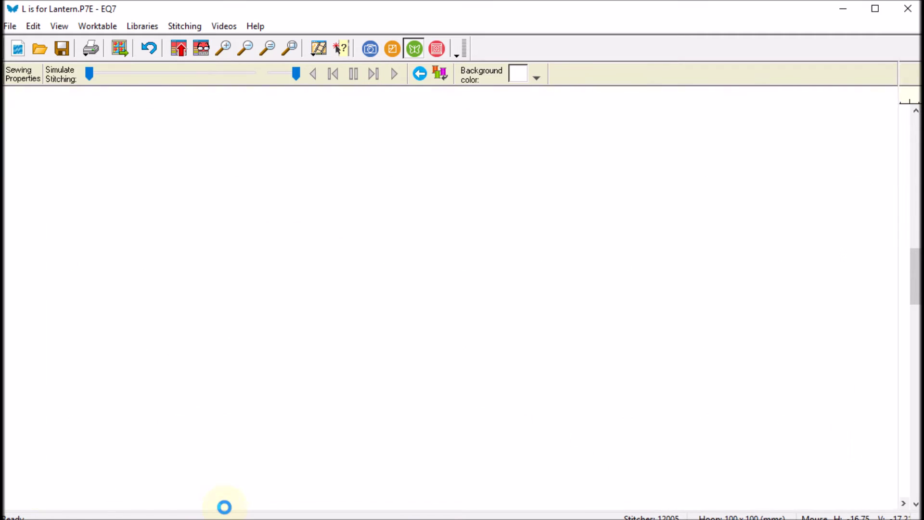
click(143, 505)
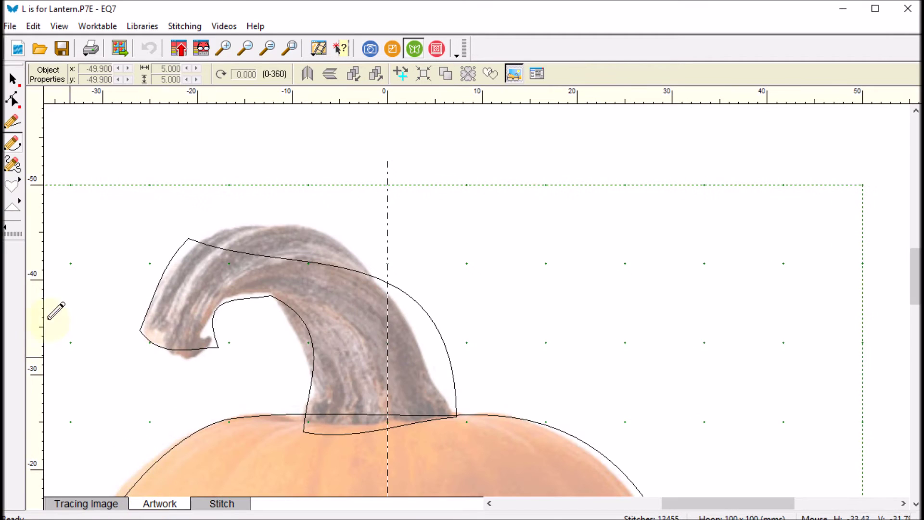
- Move the stem outline's upper-left node onto the image edge and bend the long outer curve along the stem's back
click(13, 100)
click(301, 260)
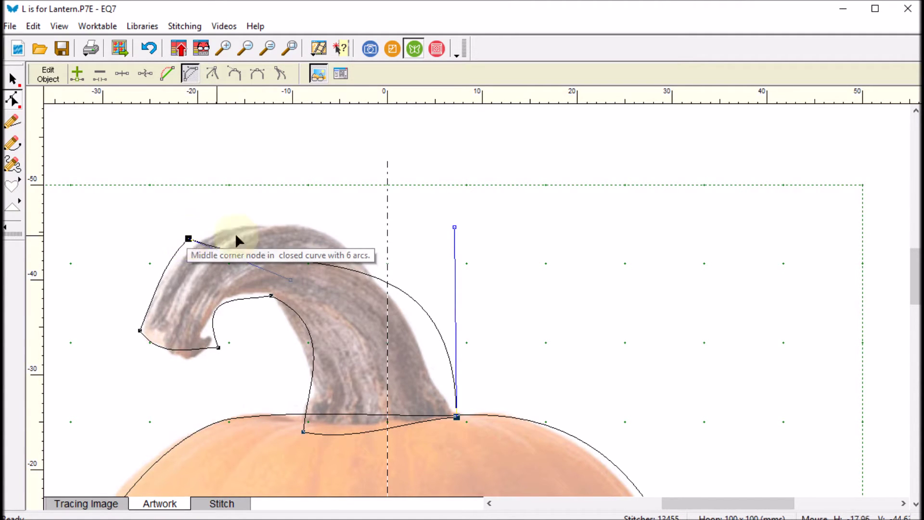
click(203, 237)
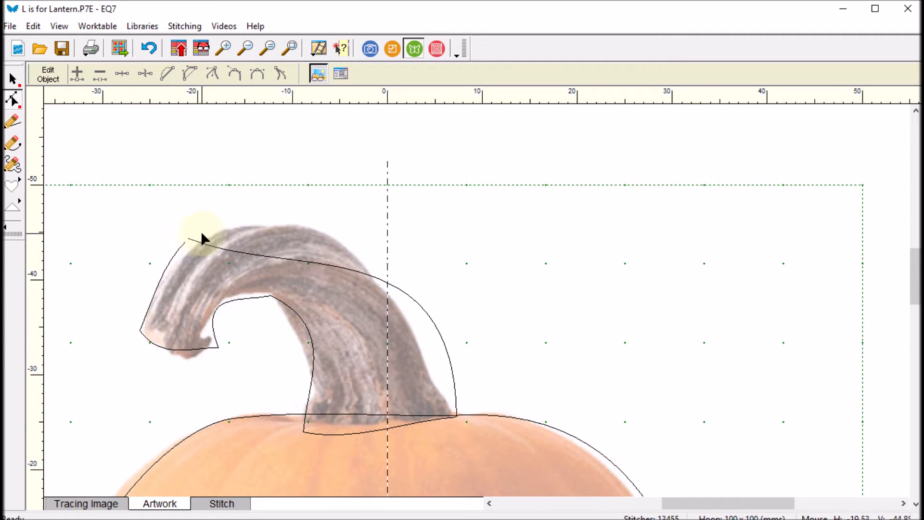
click(14, 102)
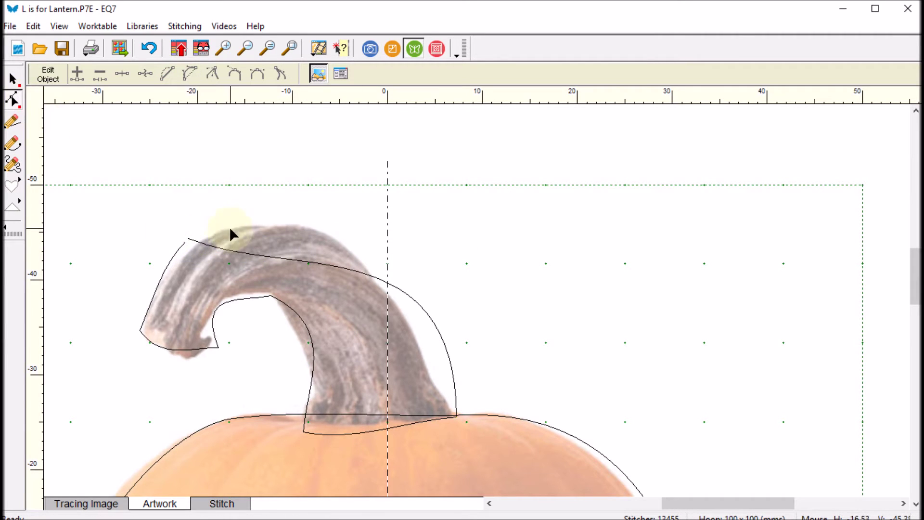
click(213, 247)
drag(187, 239, 206, 238)
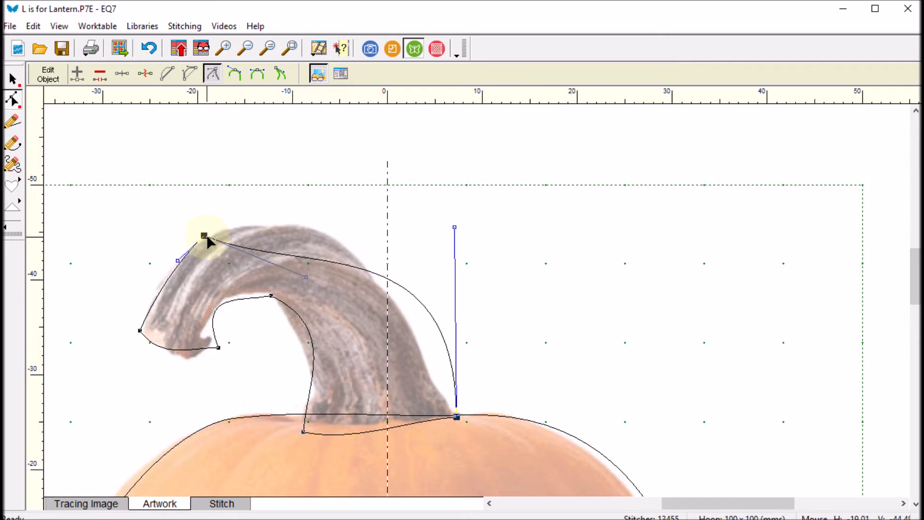
drag(204, 238, 204, 235)
drag(307, 278, 291, 216)
click(458, 416)
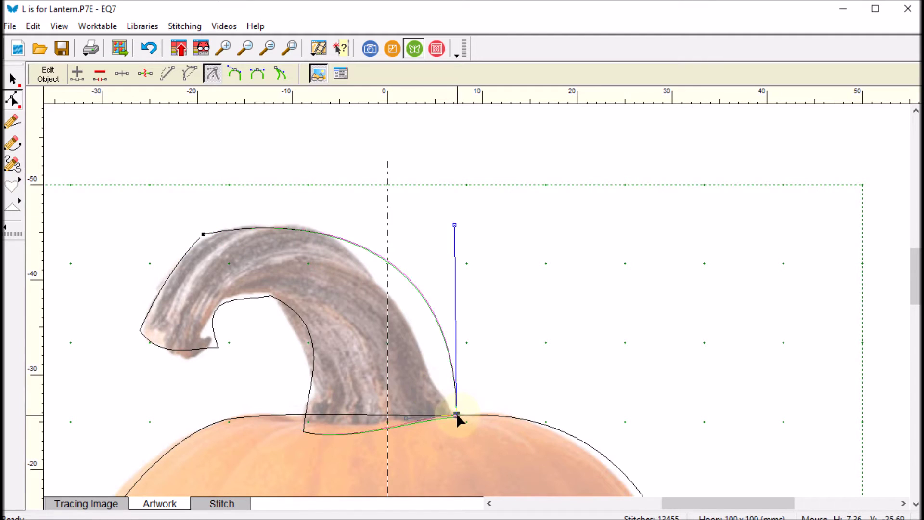
drag(455, 226, 371, 214)
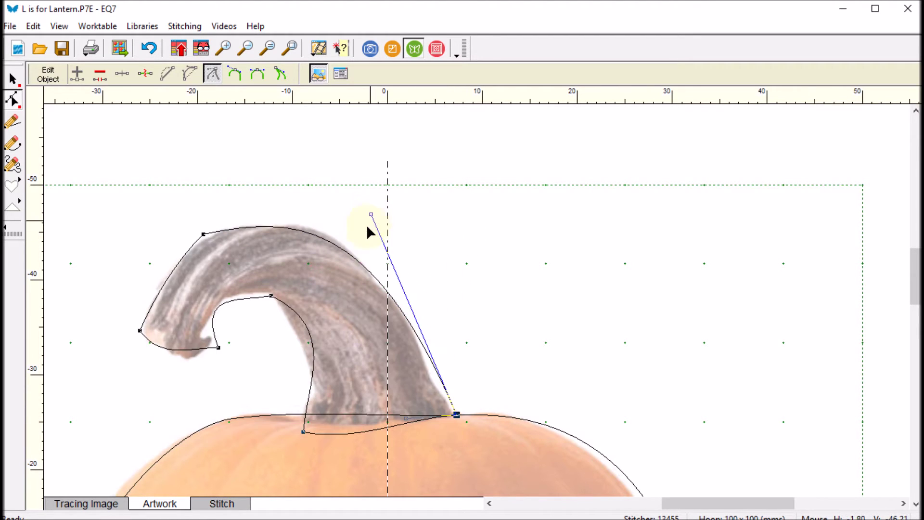
- Add a node midway along the stem's outer curve, move it slightly right, and pull the lower part toward the stem's edge
double_click(366, 269)
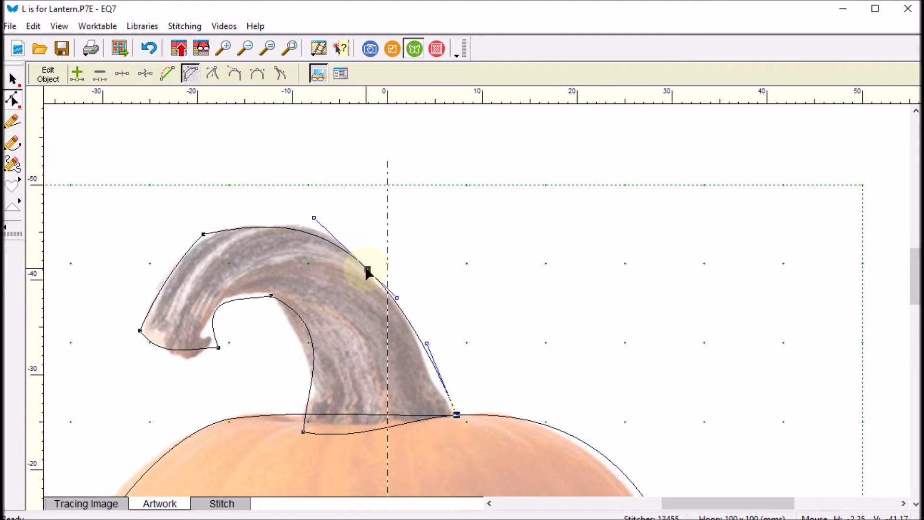
drag(427, 351, 431, 374)
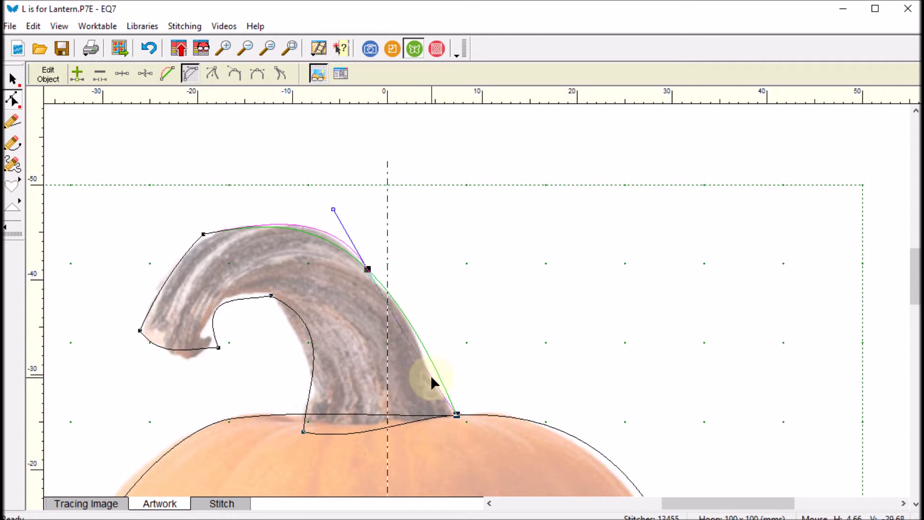
click(365, 285)
drag(368, 269, 379, 272)
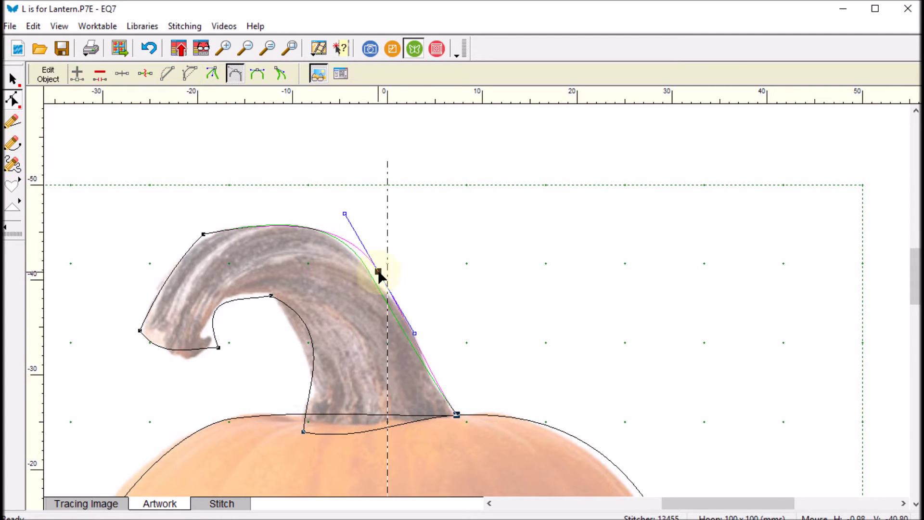
- Convert the stem outline's upper-left node into a smooth node to round the corner
click(295, 234)
click(211, 235)
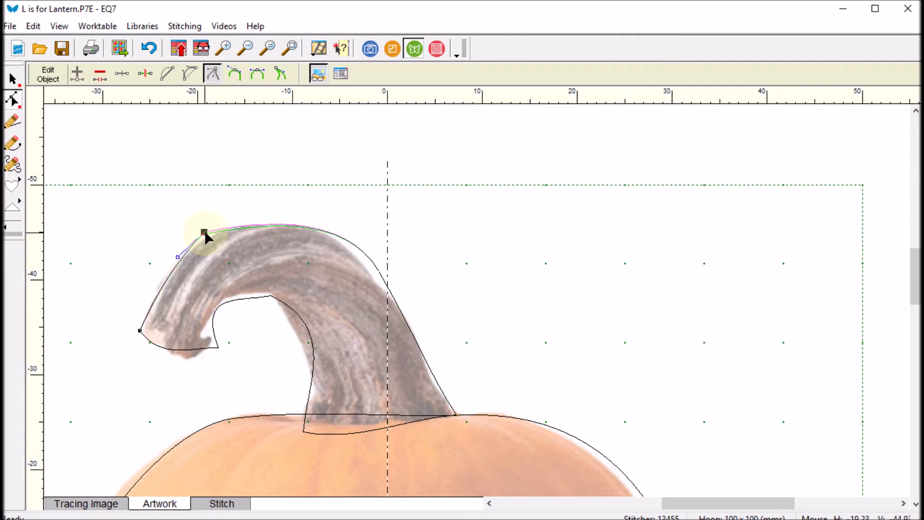
click(241, 74)
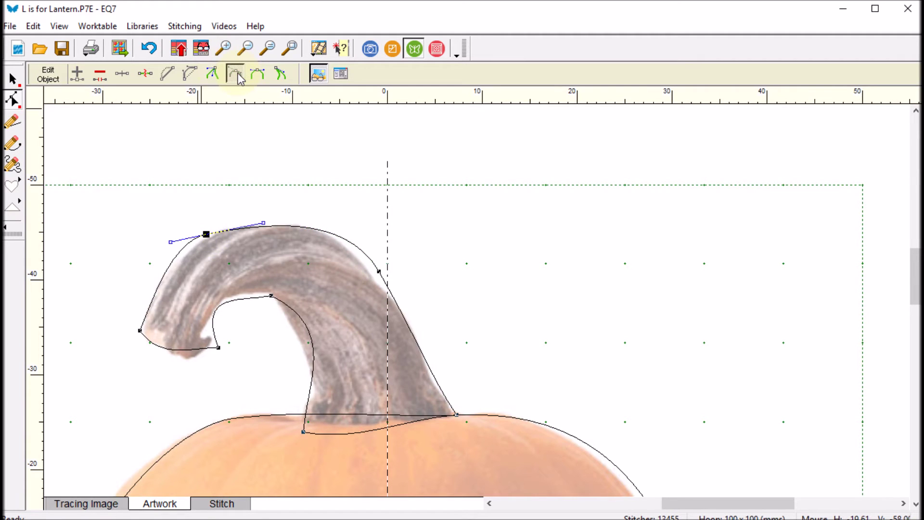
click(259, 217)
- Shift the outer curve's middle node up and left, and adjust its handle to match the stem's edge
drag(379, 271, 359, 260)
click(373, 284)
drag(314, 182, 306, 218)
click(359, 263)
drag(359, 260, 359, 262)
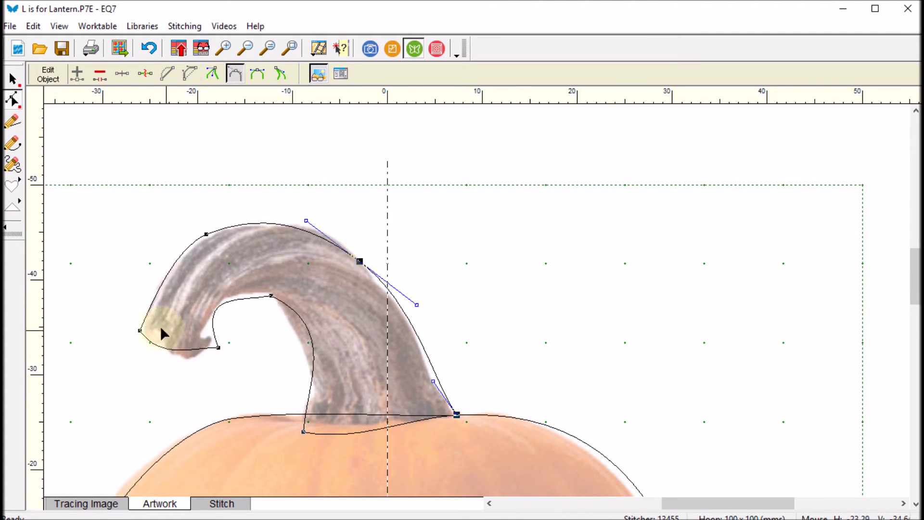
- Move the stem tip's lower node and the inner bend's node to the image edge, and round the hook's inner curve
drag(219, 346, 159, 350)
click(139, 330)
drag(271, 295, 261, 291)
click(200, 316)
drag(178, 299, 231, 288)
- Raise the stem's lower-left base node, nudge the inner bend's node right, and pull the inner side curve slightly left
drag(303, 431, 307, 422)
drag(261, 291, 267, 293)
drag(317, 351, 310, 350)
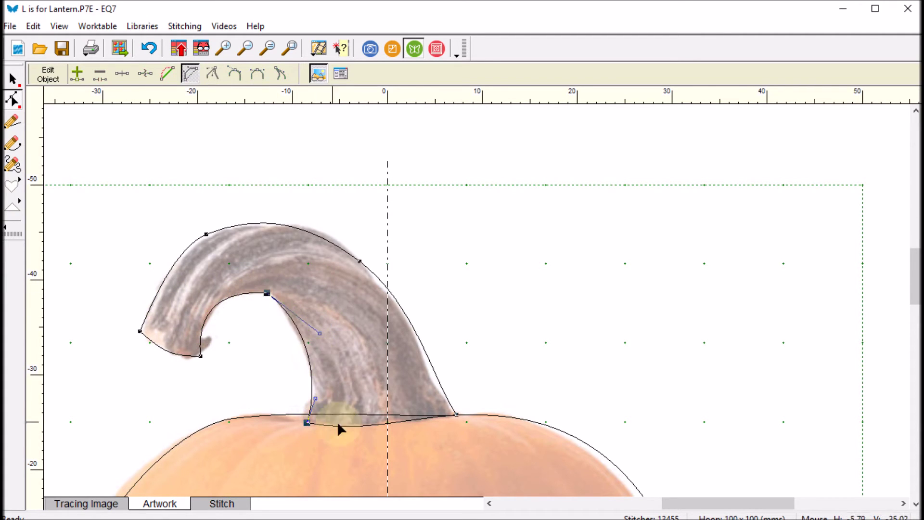
click(440, 419)
drag(435, 414, 434, 413)
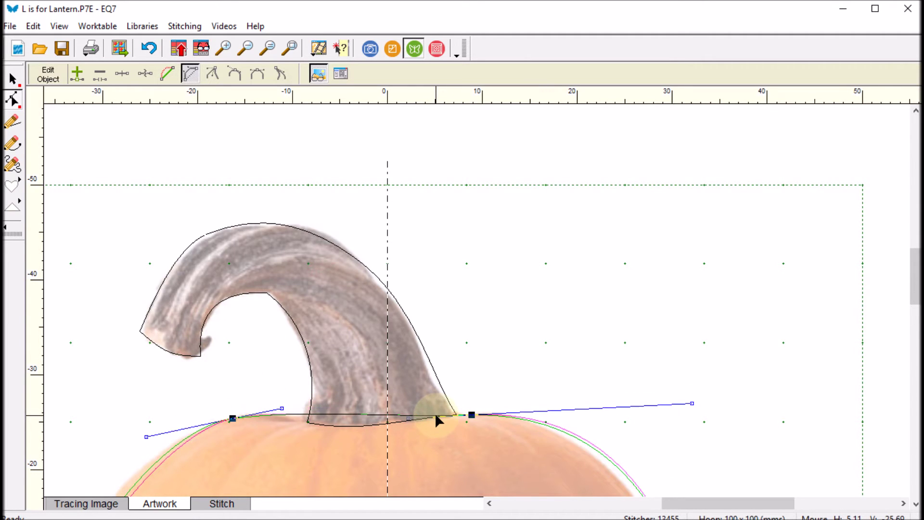
click(488, 413)
click(406, 317)
click(367, 424)
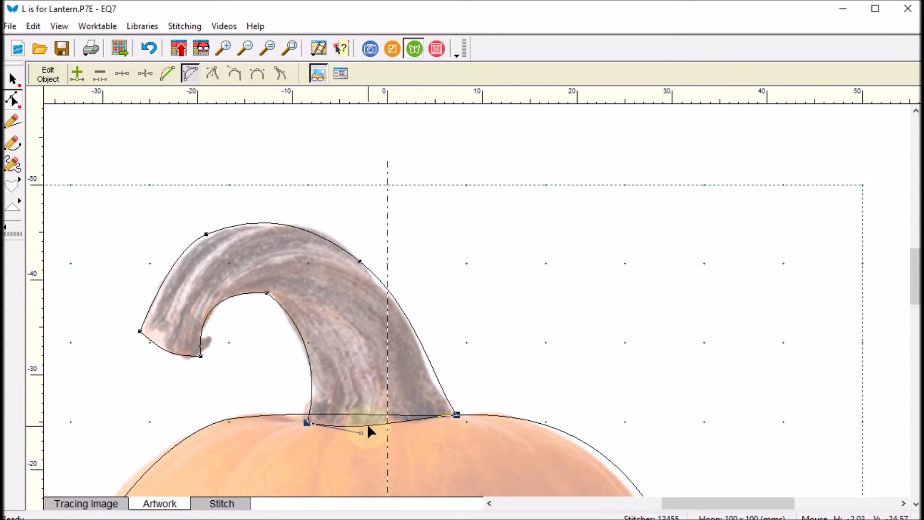
click(435, 414)
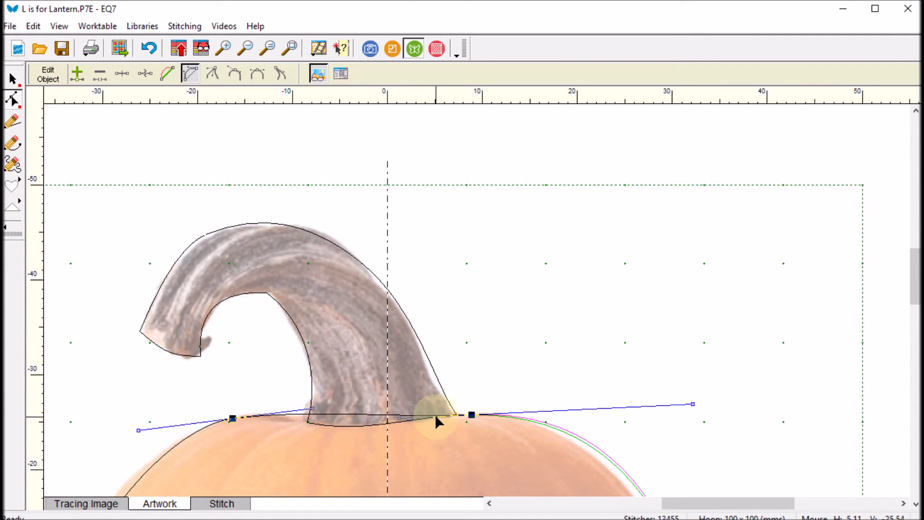
- Bend the right part of the stem's base curve downward and lower its right end node slightly into the pumpkin
click(376, 426)
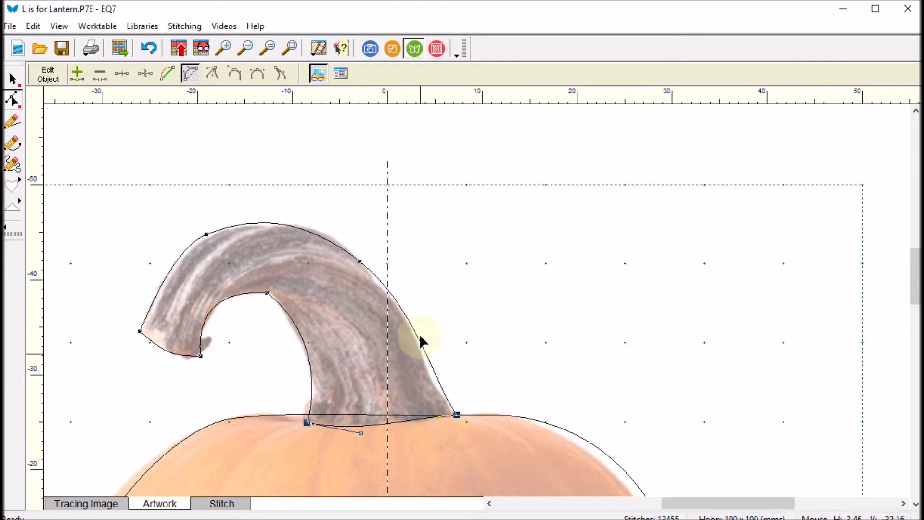
click(222, 48)
drag(263, 360, 488, 457)
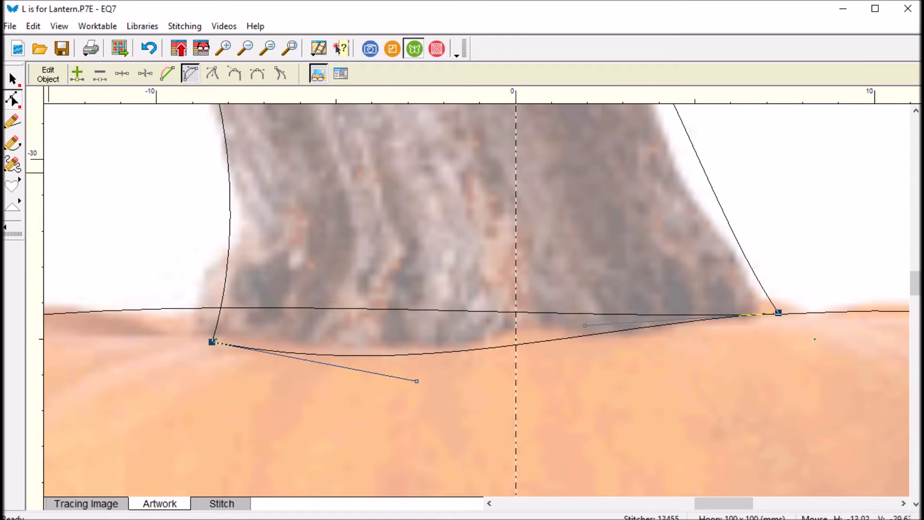
click(14, 102)
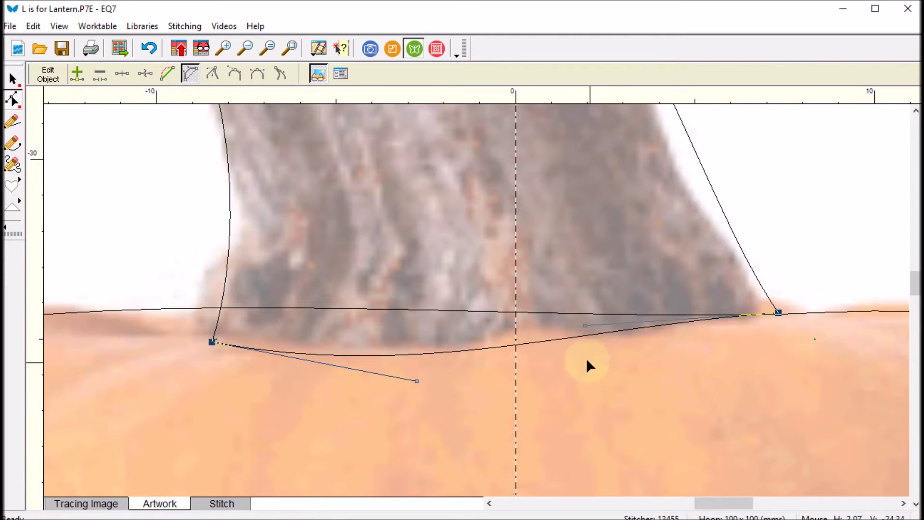
drag(583, 323, 659, 364)
drag(778, 311, 781, 322)
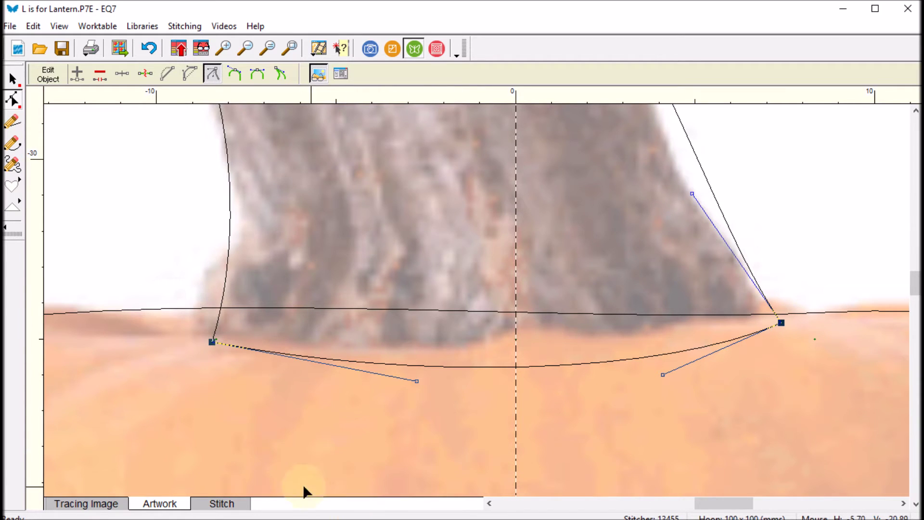
click(248, 48)
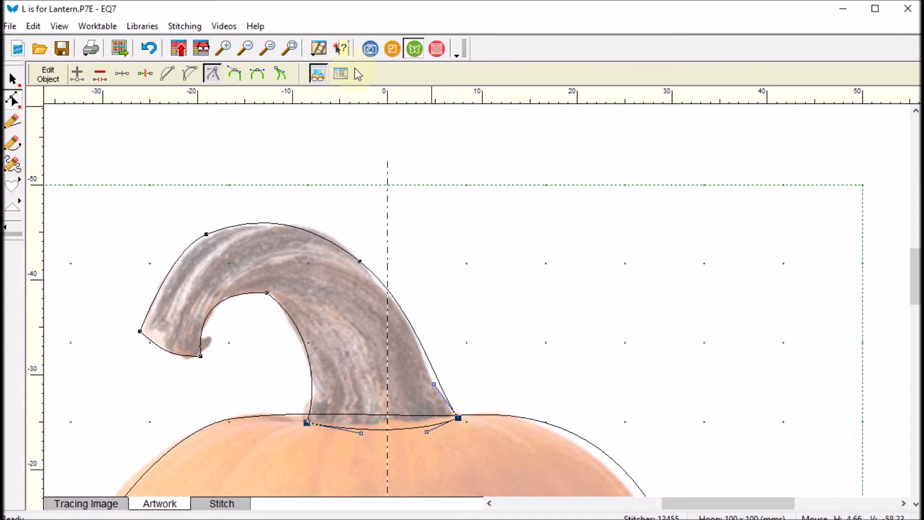
- Hide the tracing image and round the top of the stem's inner curve by adjusting its handle
click(319, 73)
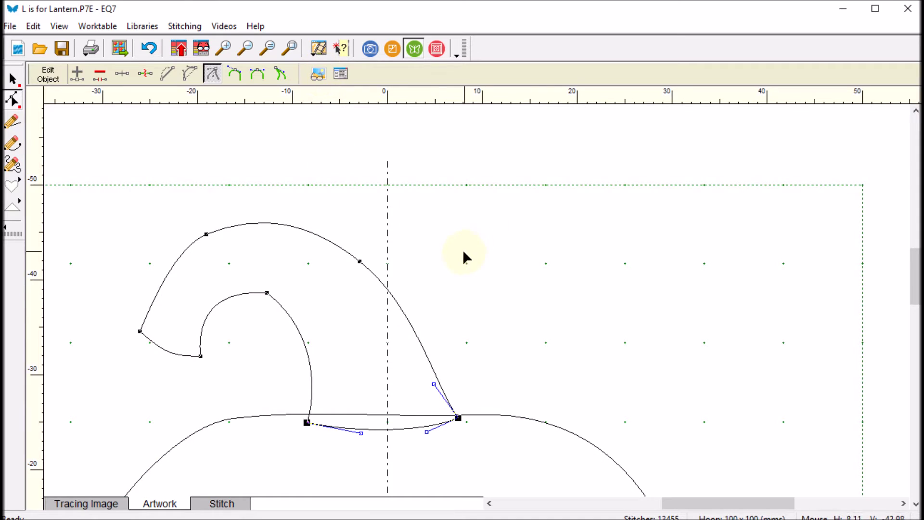
click(462, 253)
click(265, 293)
drag(236, 290, 233, 285)
click(303, 291)
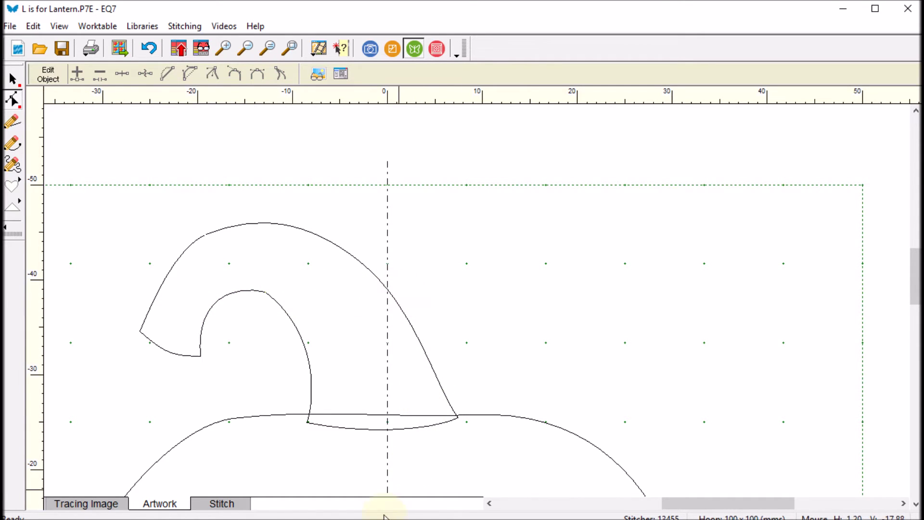
- Preview the stem and pumpkin as stitches, and return to the artwork
click(227, 502)
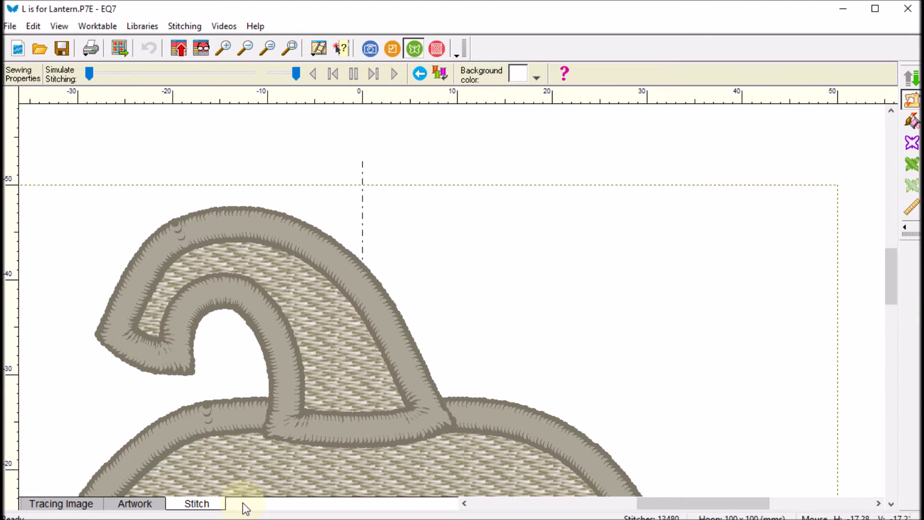
click(139, 505)
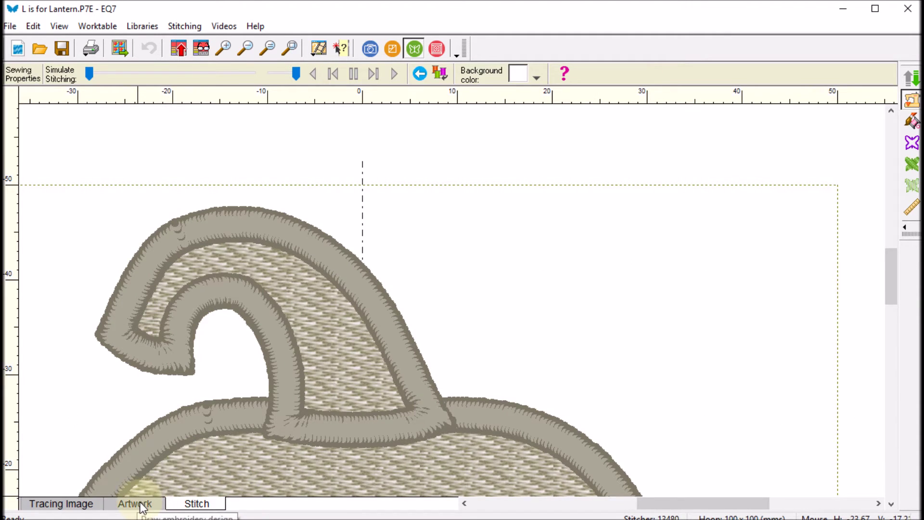
click(249, 48)
click(248, 48)
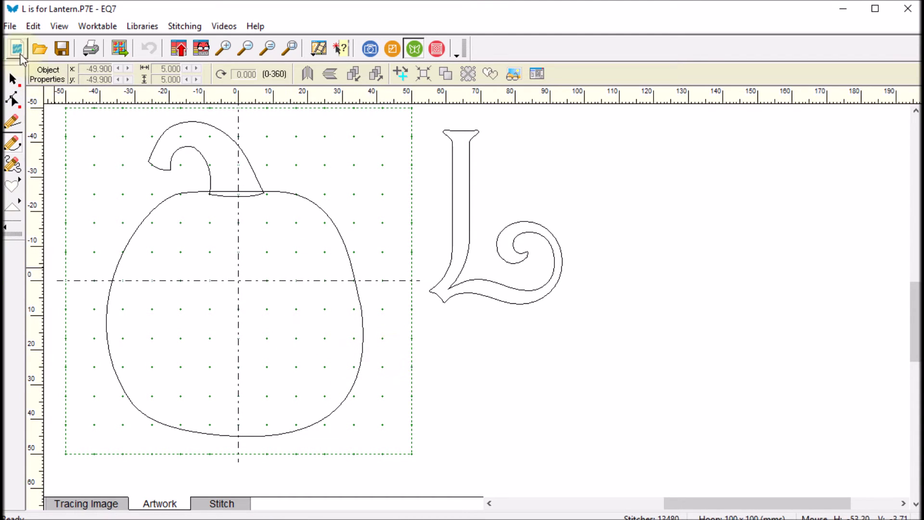
- Select the pumpkin body and stem together and resize them to 70% horizontally and vertically
click(13, 79)
drag(74, 112, 392, 448)
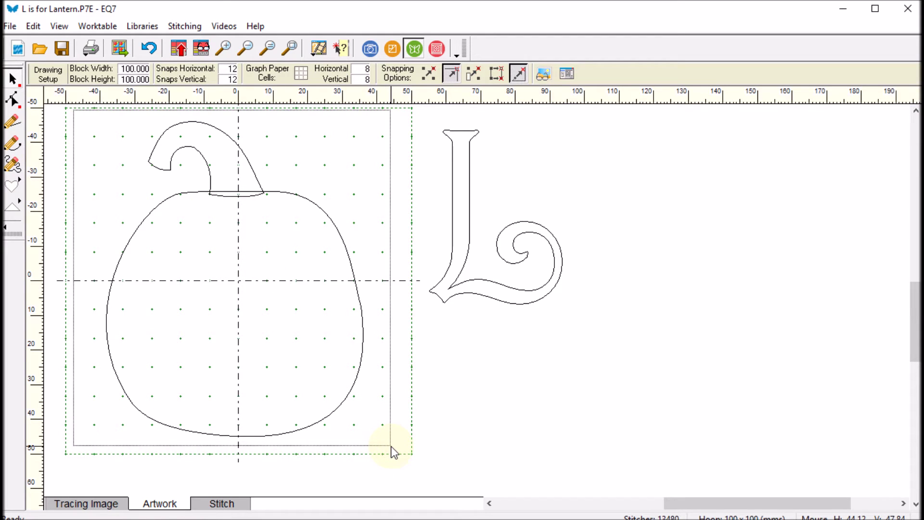
drag(393, 452, 392, 450)
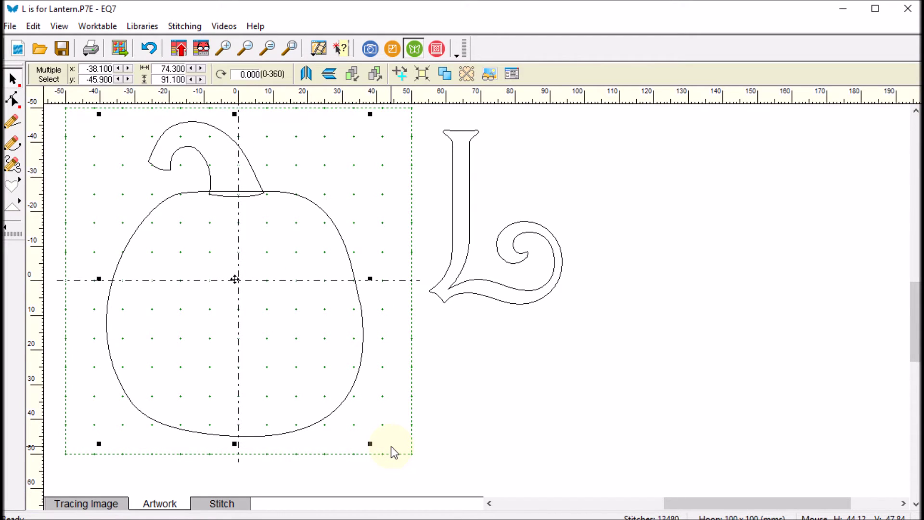
right_click(237, 280)
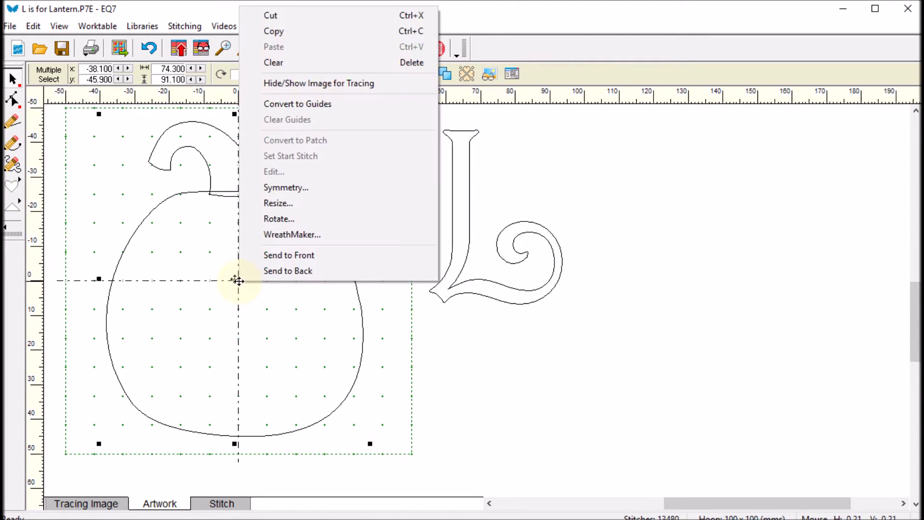
click(287, 204)
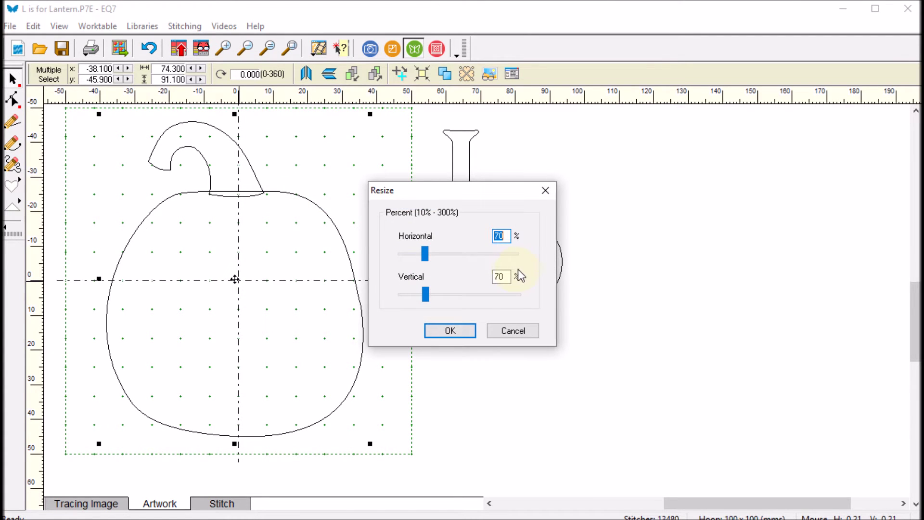
click(450, 330)
- Move the pumpkin to the hoop's lower-right area and the letter L into the hoop's upper-left area
drag(234, 275, 298, 329)
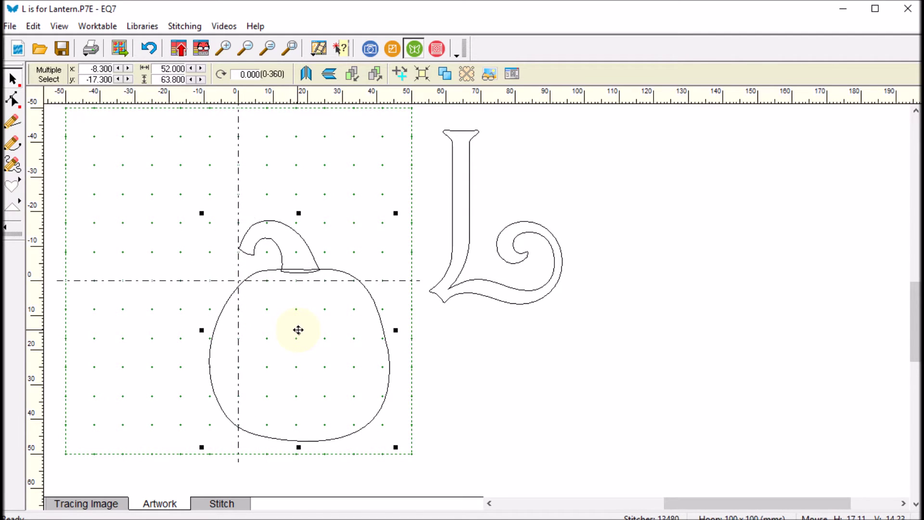
click(525, 304)
mouse_move(498, 217)
mouse_down()
mouse_move(56, 208)
mouse_move(151, 213)
mouse_move(146, 206)
mouse_up()
click(472, 292)
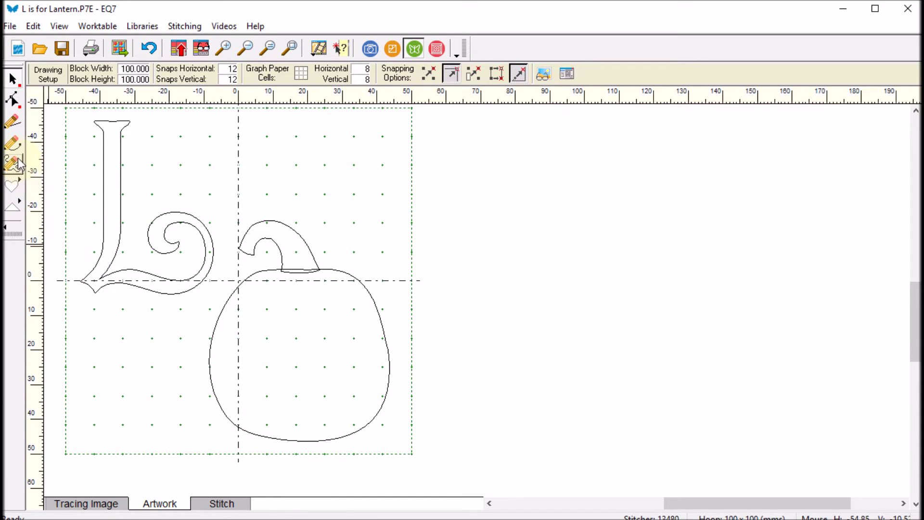
- Draw two curved rib lines about 48 mm tall from the two sides of the stem's base to the pumpkin's bottom edge
click(13, 142)
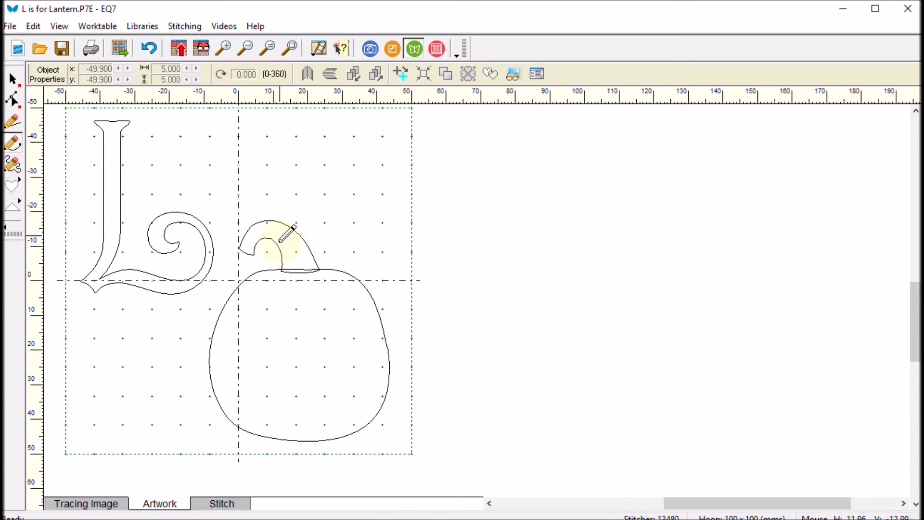
mouse_move(320, 270)
mouse_down()
mouse_move(334, 328)
mouse_move(329, 439)
mouse_up()
mouse_move(278, 271)
mouse_down()
mouse_move(246, 365)
mouse_move(243, 417)
mouse_move(259, 434)
mouse_up()
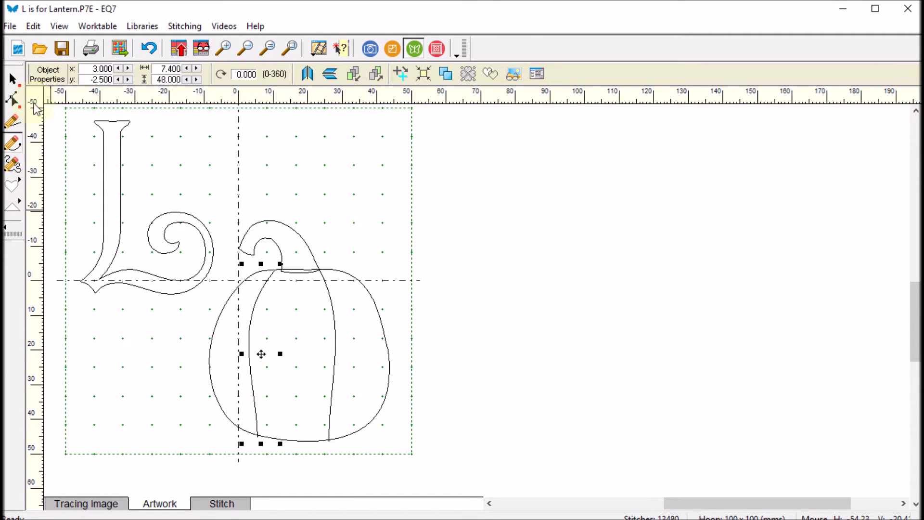
- Bow the right rib line outward with its handles and shift its bottom node slightly right along the pumpkin's edge
click(12, 100)
drag(328, 384, 359, 389)
drag(329, 441, 332, 440)
drag(349, 332, 363, 320)
- Bow the left rib line outward with both handles and shift its bottom node slightly right along the pumpkin's edge
click(250, 373)
drag(255, 388, 262, 437)
drag(245, 386, 237, 391)
drag(230, 324, 238, 307)
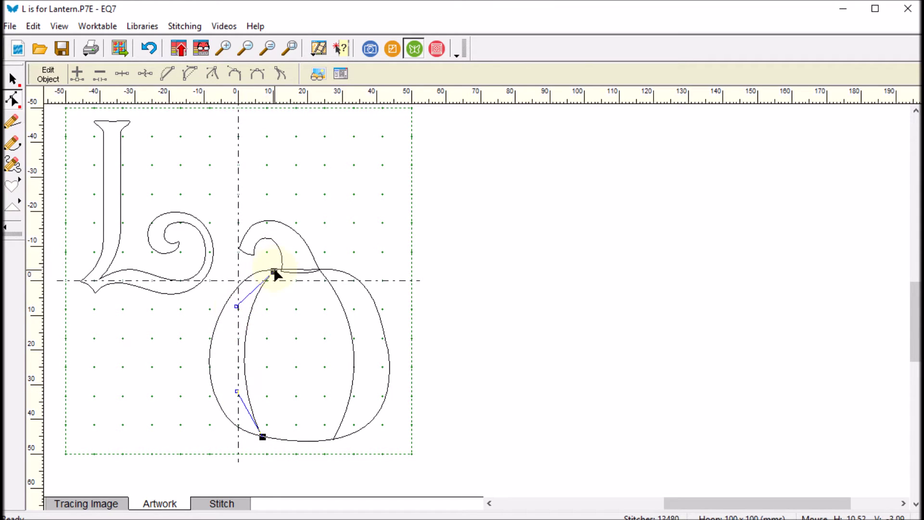
- Nudge both end nodes of the left rib slightly right, fine-tune its curve, and preview the design as stitches
drag(274, 271, 281, 271)
drag(259, 437, 264, 438)
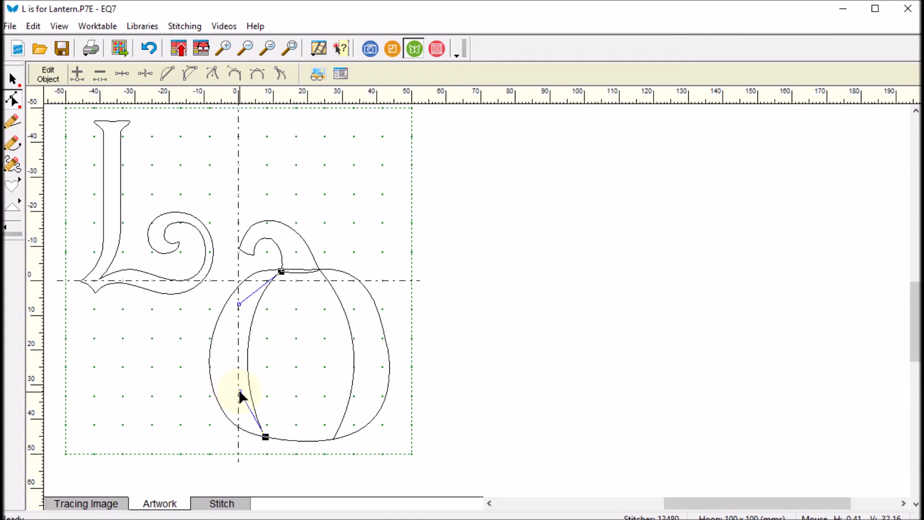
drag(237, 391, 234, 394)
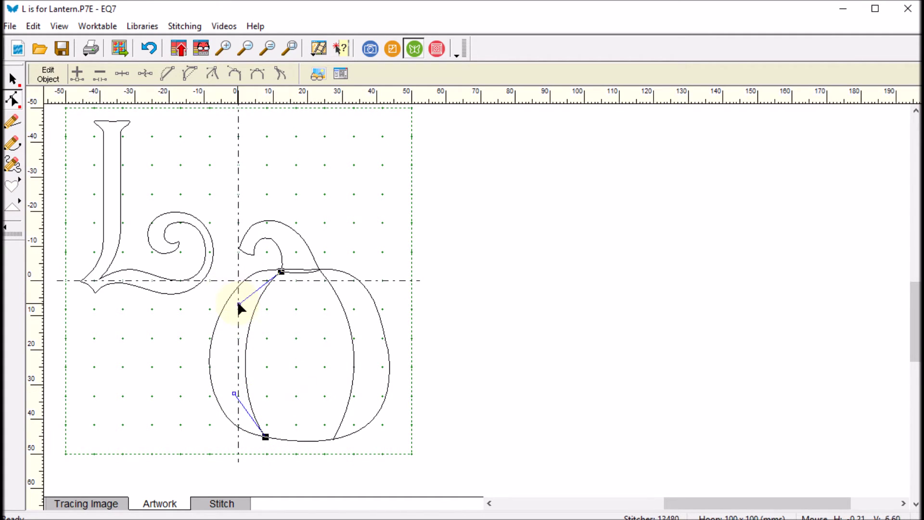
drag(239, 301, 240, 298)
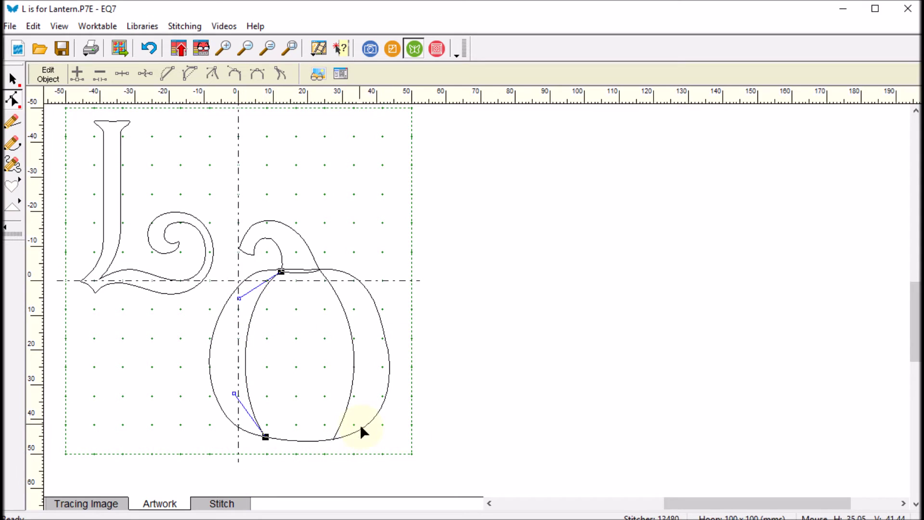
click(223, 503)
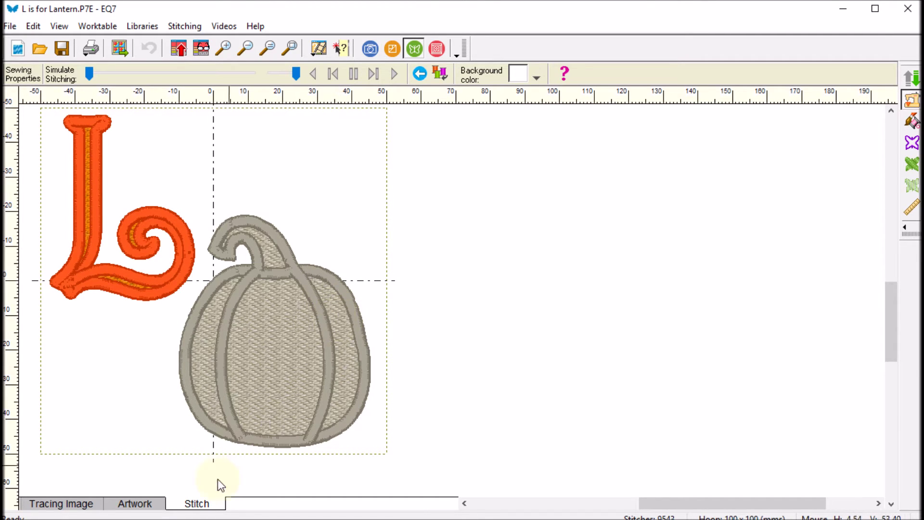
click(137, 505)
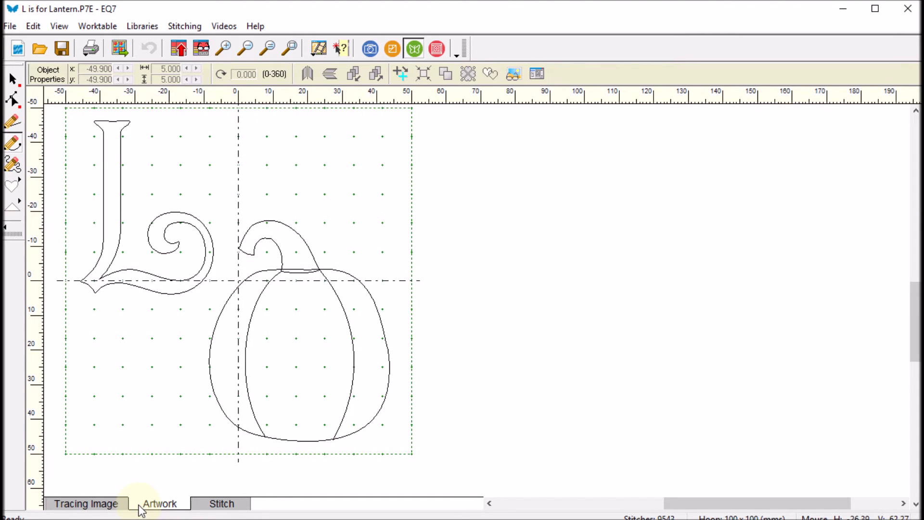
- Clone the pumpkin body outline and place the copy to the right of the hoop at about x 42.2, y -26.3
click(13, 79)
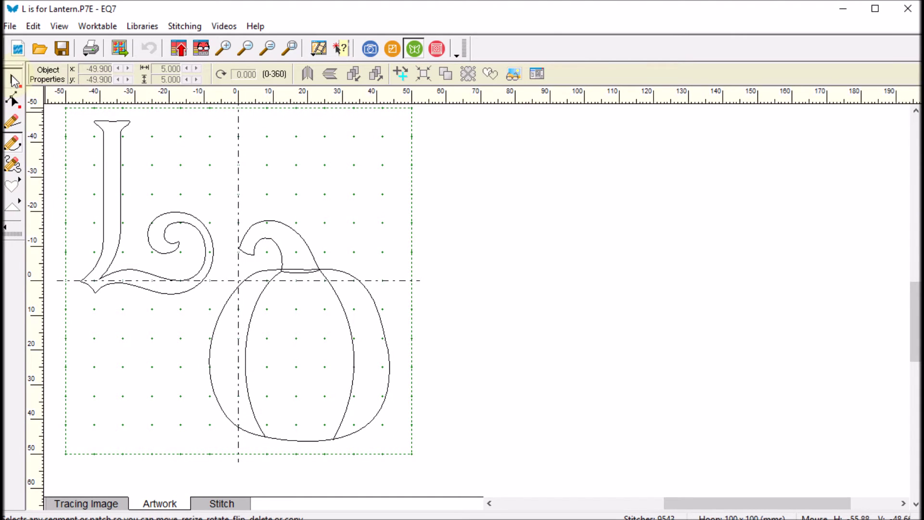
click(351, 281)
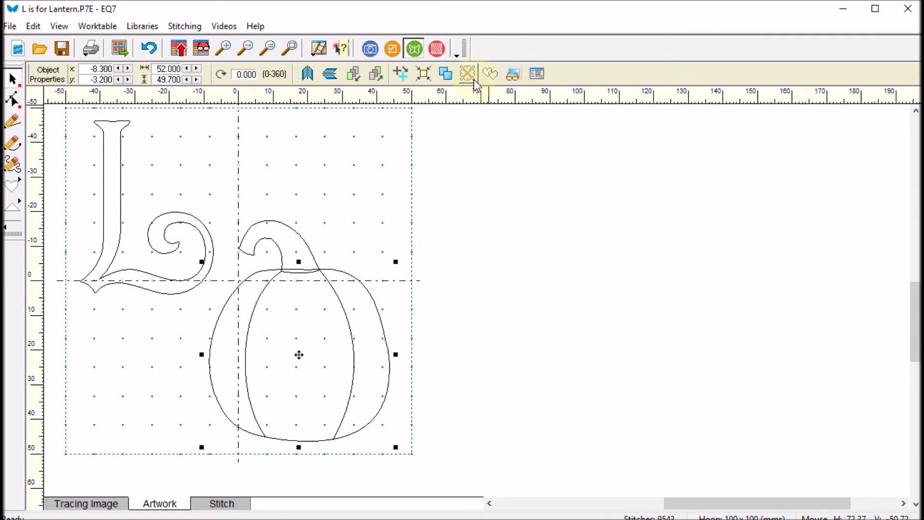
click(445, 73)
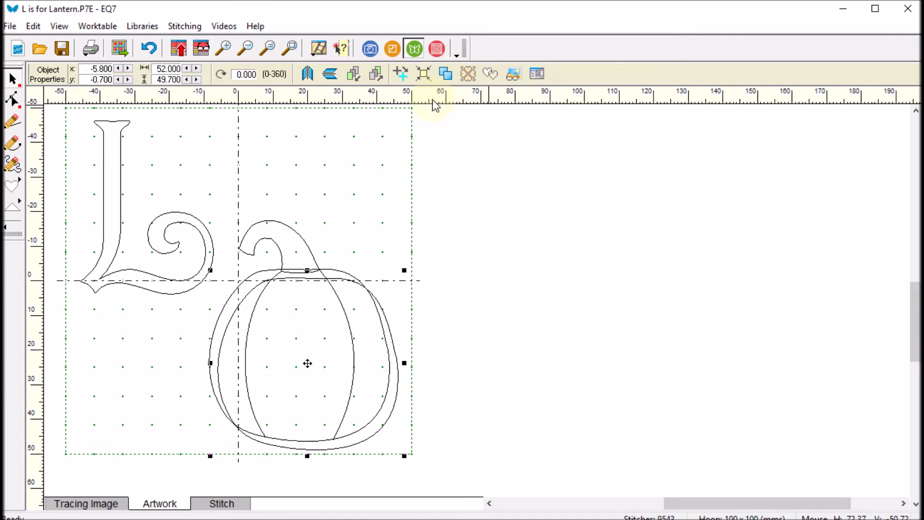
drag(308, 363, 475, 274)
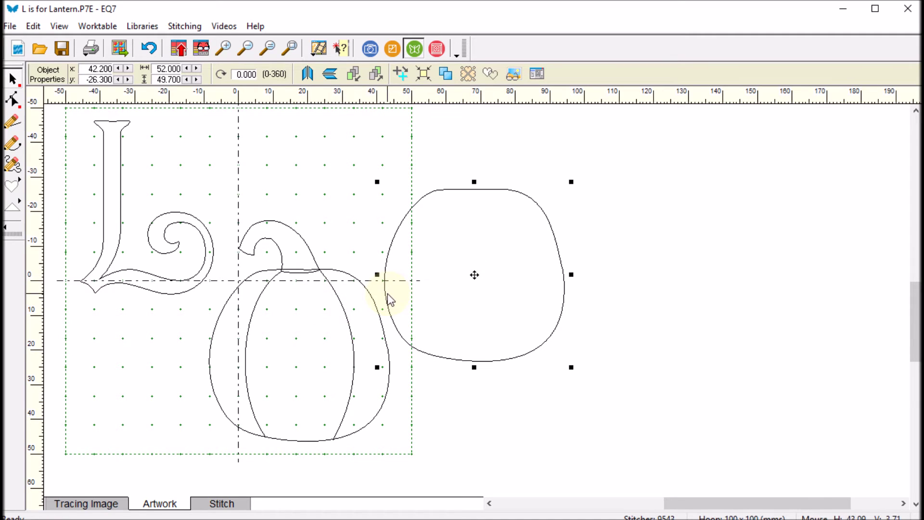
- Send the stem outline to the back, behind the pumpkin body
click(295, 237)
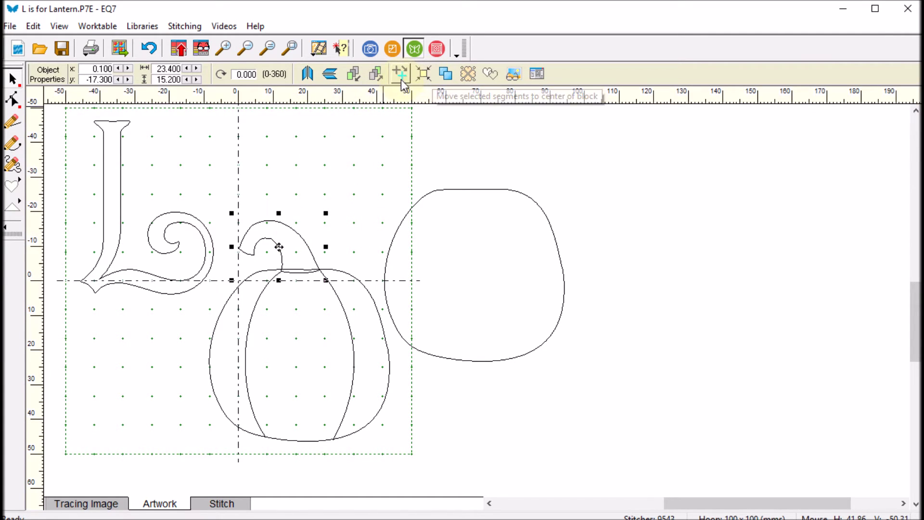
click(374, 79)
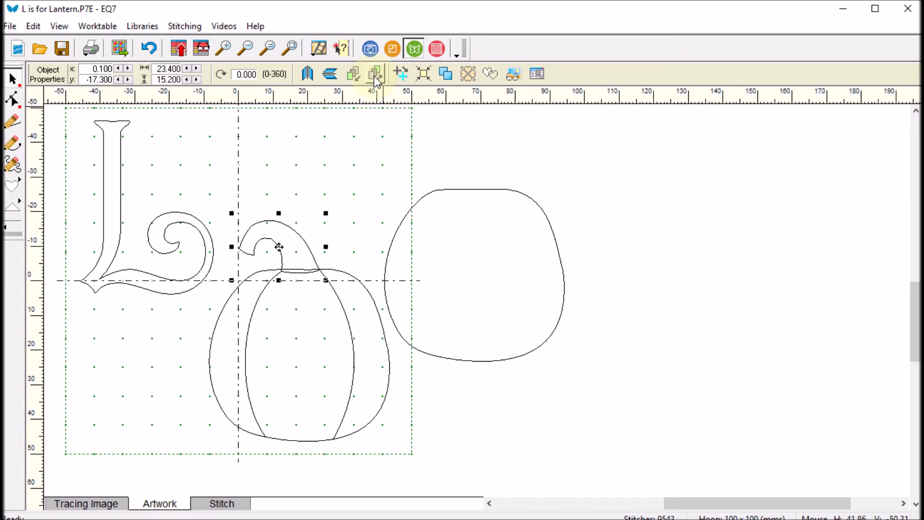
- Apply the no-fill-stitch pattern to the cloned pumpkin body in the stitch view
click(224, 504)
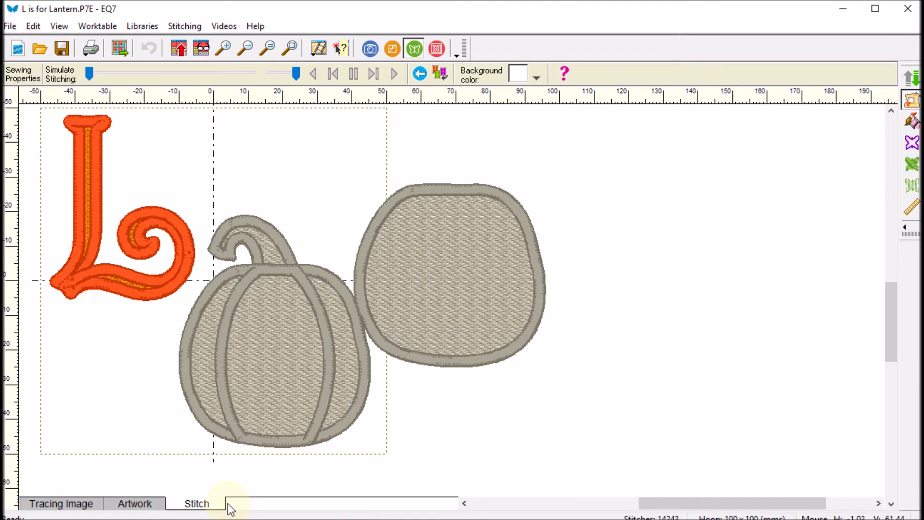
click(912, 165)
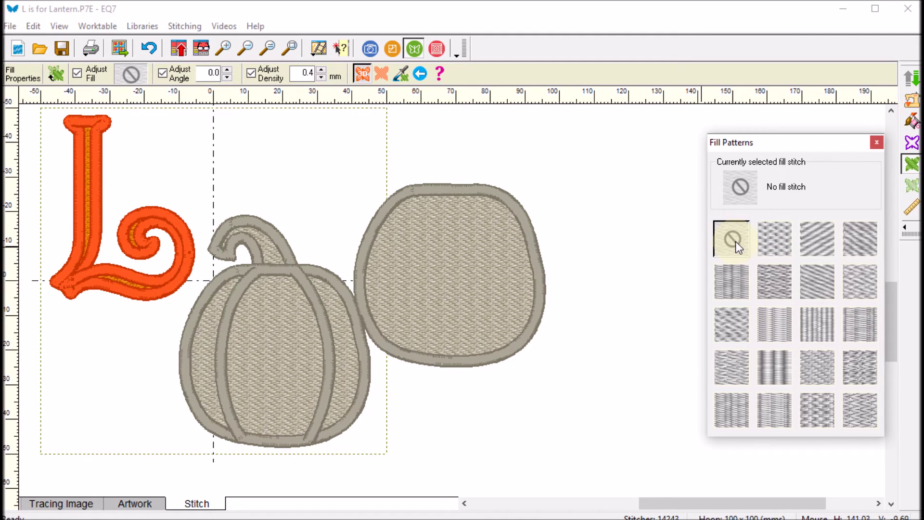
click(443, 253)
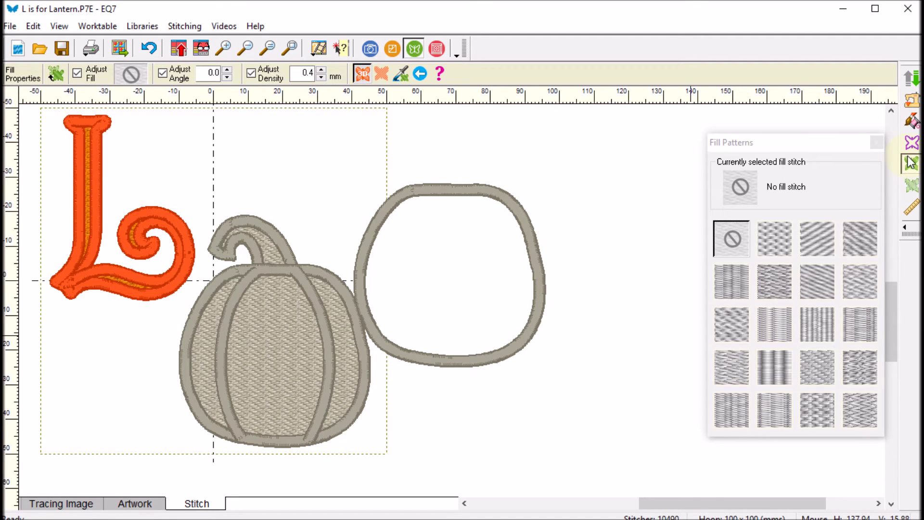
- Apply the No edge style to the original pumpkin body and its right rib line
click(912, 145)
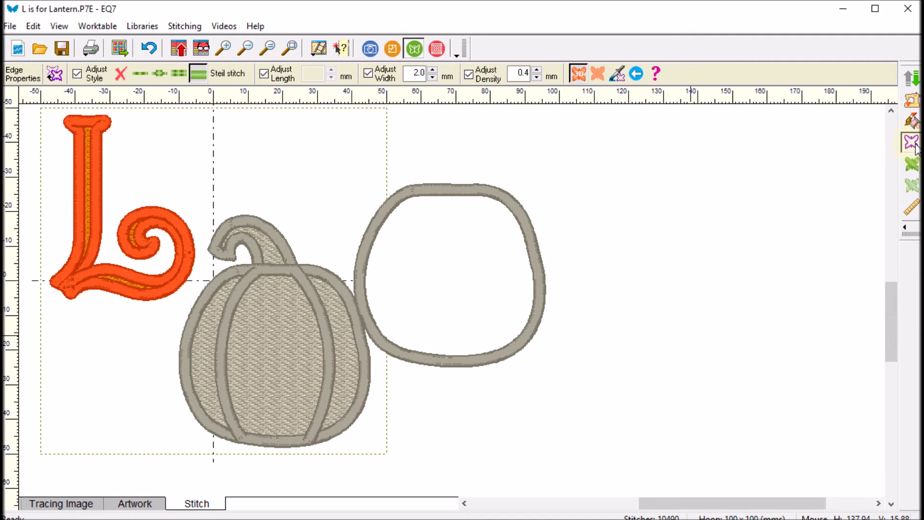
click(121, 74)
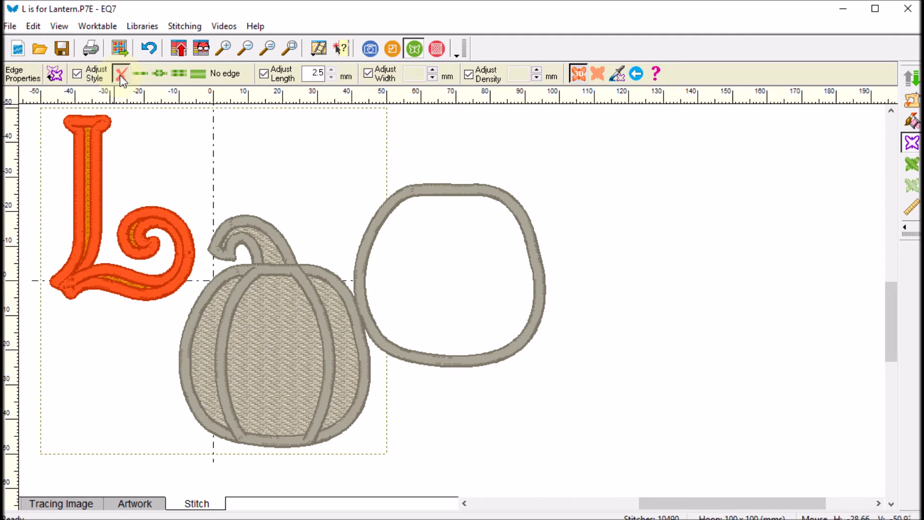
click(320, 272)
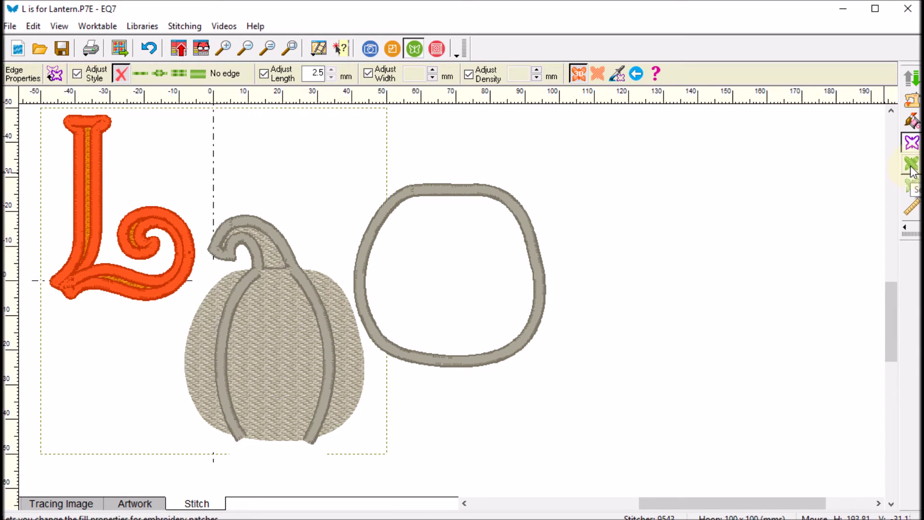
click(910, 145)
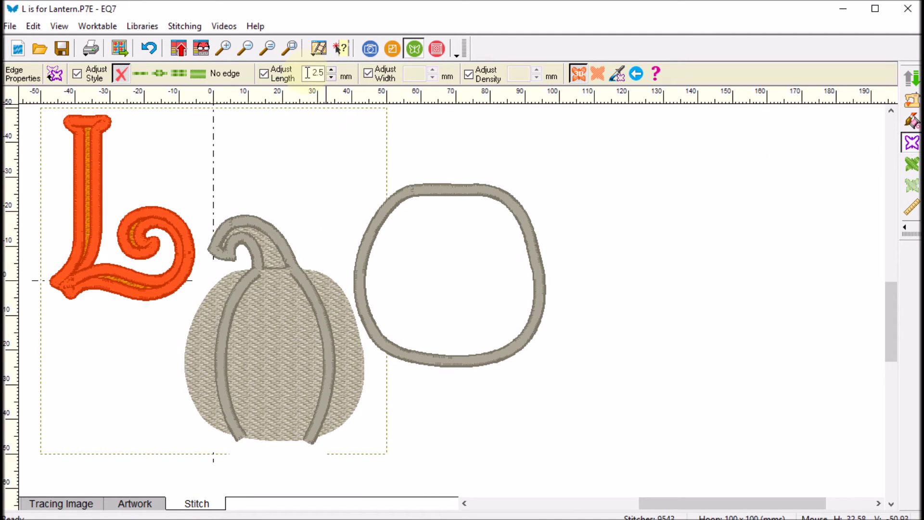
click(317, 279)
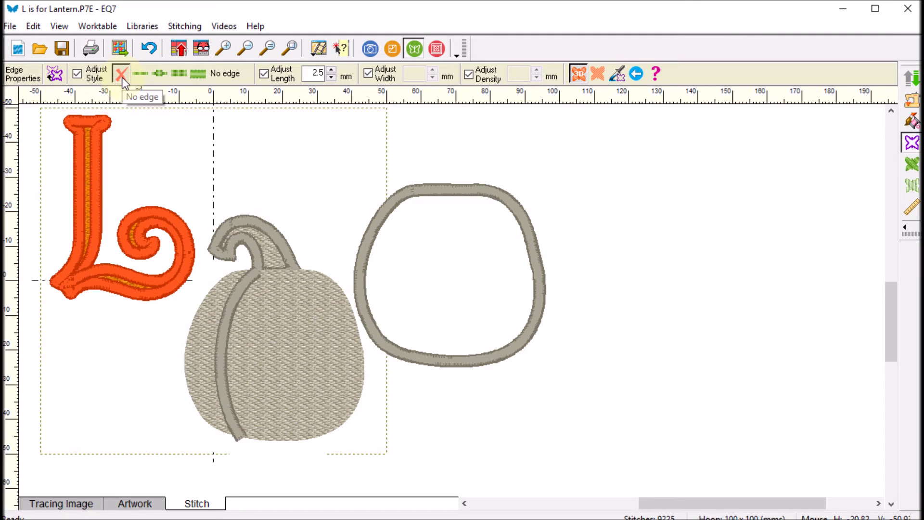
- Undo the edge style changes on the original pumpkin body and its right rib line
click(197, 72)
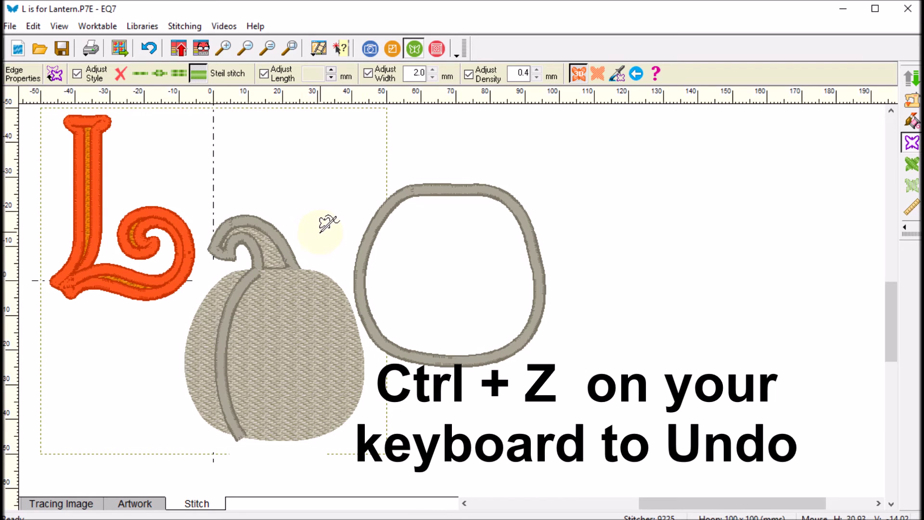
key(ctrl+z)
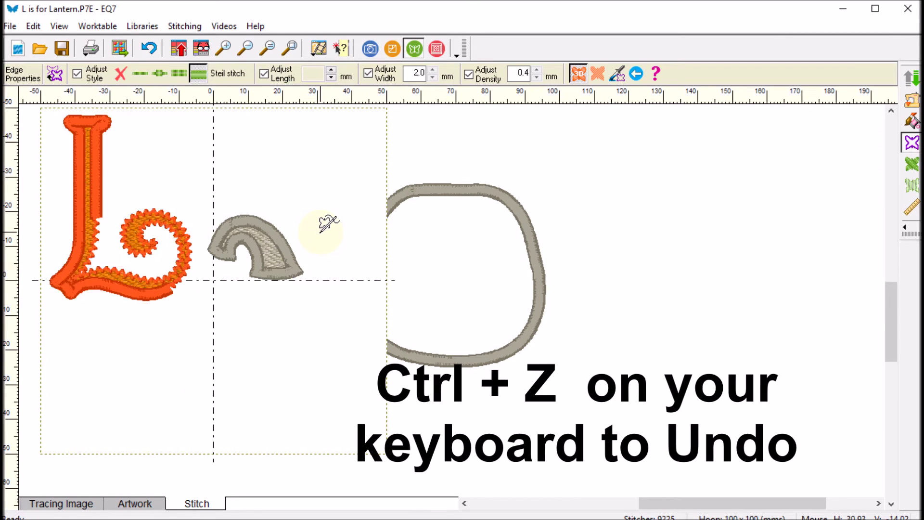
key(ctrl+z)
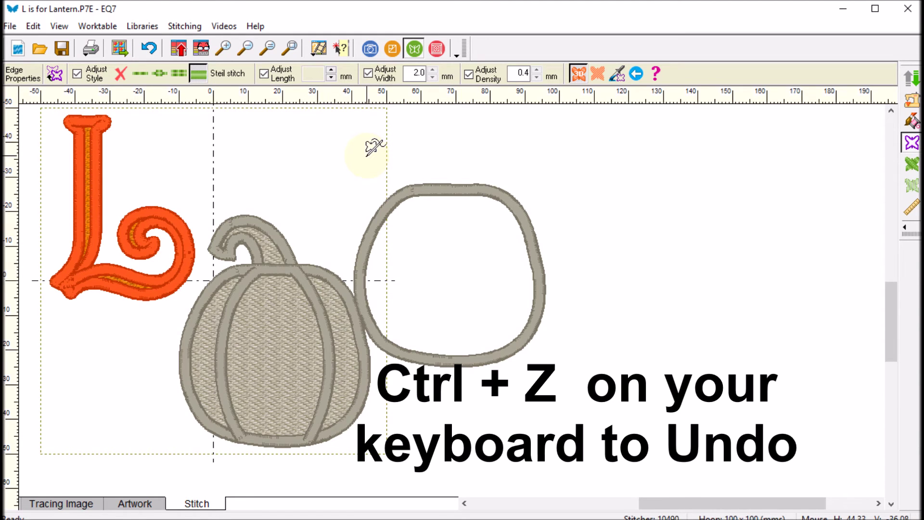
- Apply the No edge style to the original pumpkin body and a 2.0 mm wide steil stitch to both rib lines
click(120, 76)
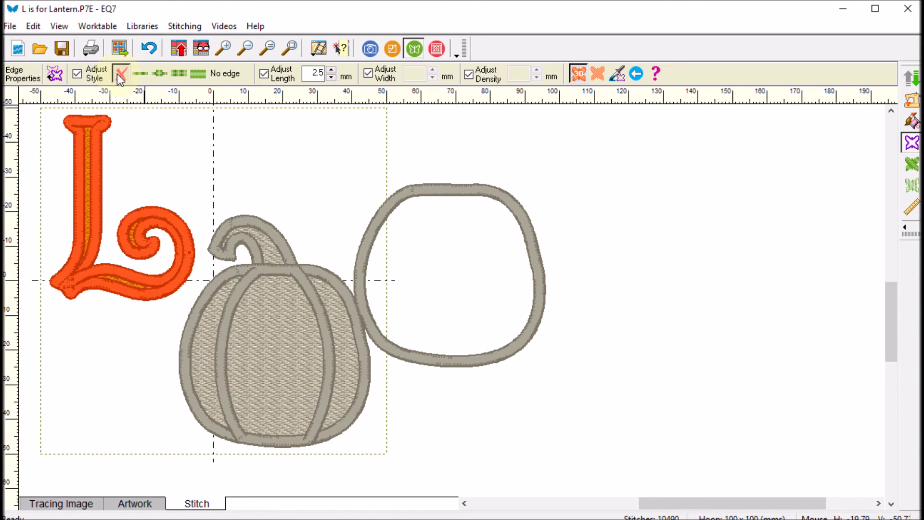
click(322, 269)
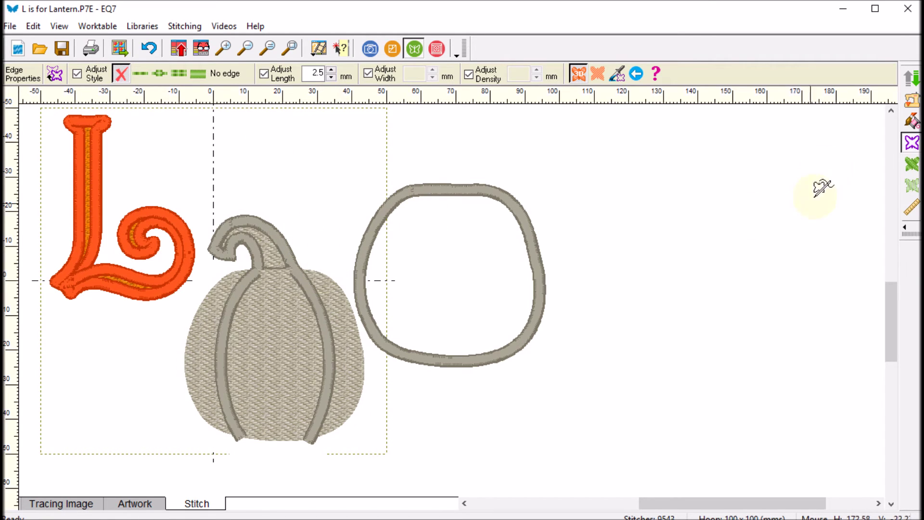
click(198, 73)
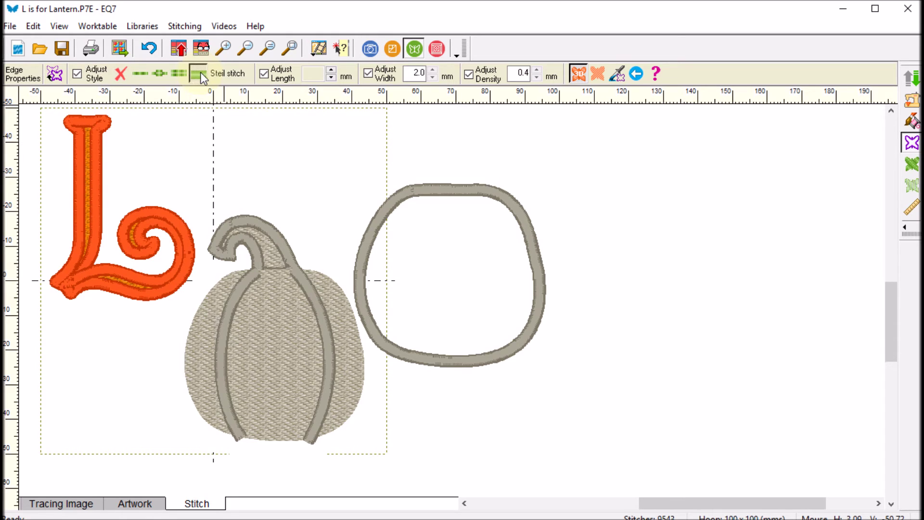
drag(413, 72, 448, 72)
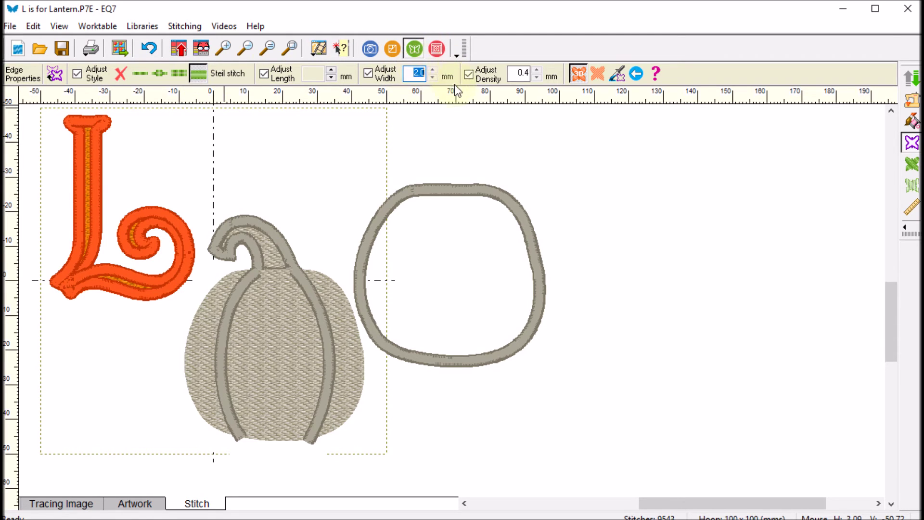
click(308, 281)
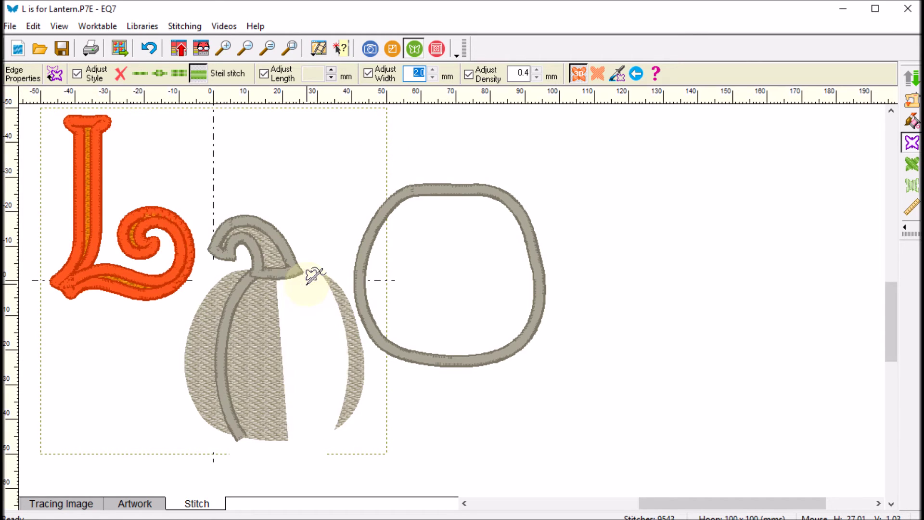
click(244, 285)
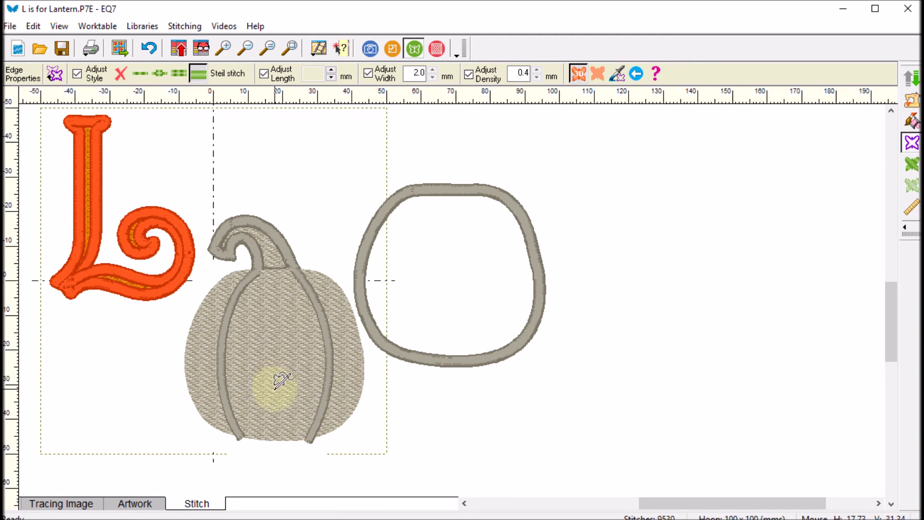
- Apply the Corduroy fill pattern to the original pumpkin body
click(912, 164)
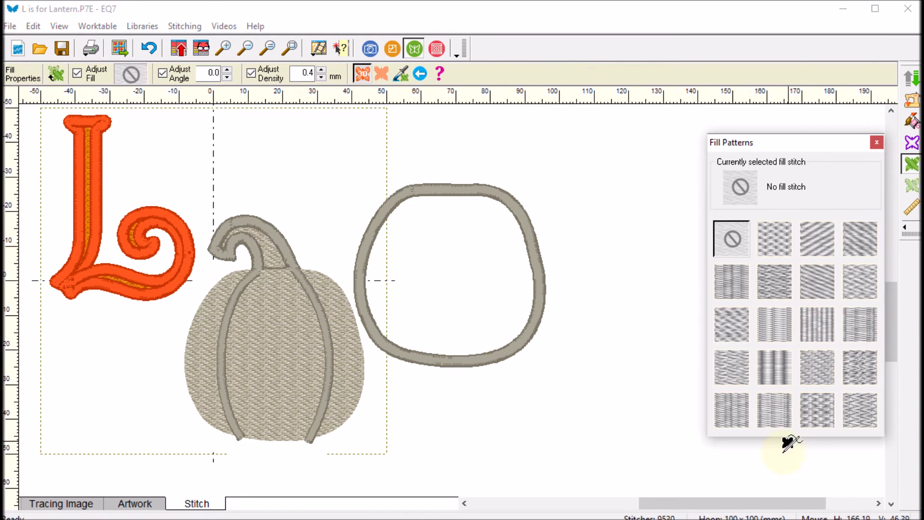
click(816, 320)
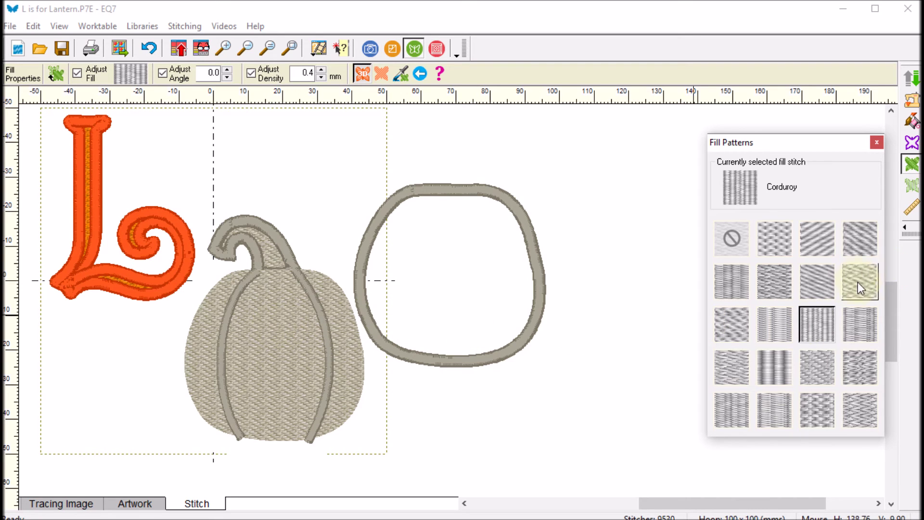
click(264, 313)
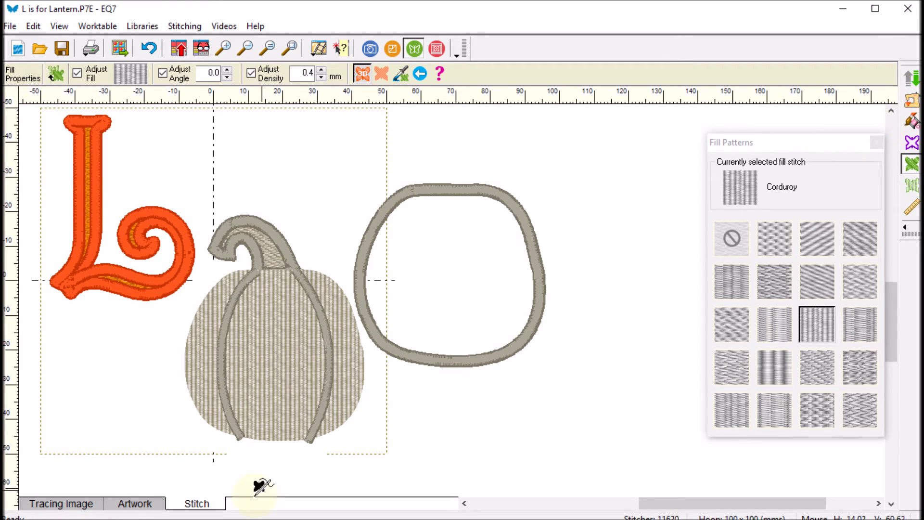
- Color the pumpkin body's fill with Sulky Apricot 942-1239 thread
click(913, 122)
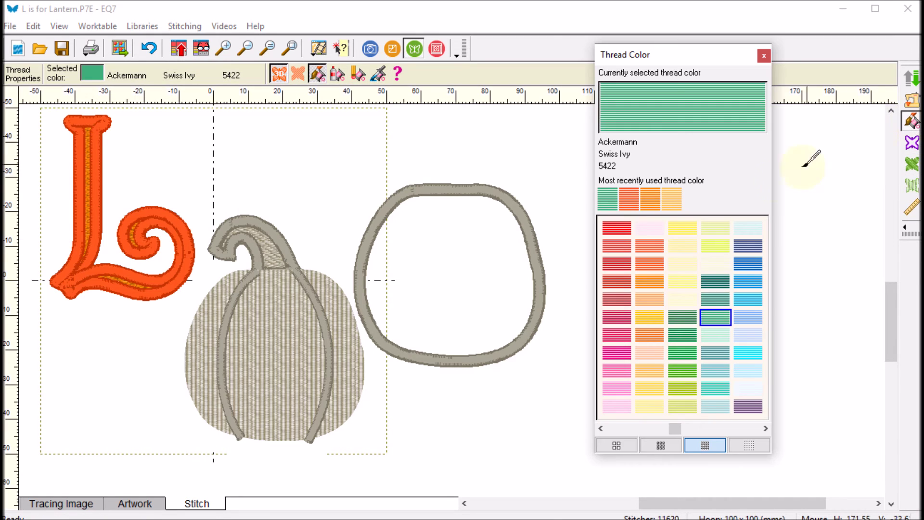
click(651, 299)
click(288, 299)
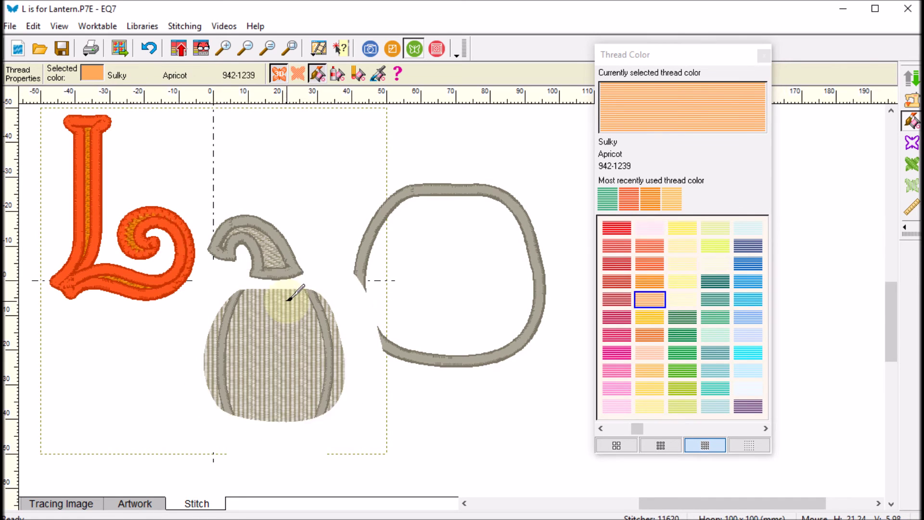
- Color both rib lines and the cloned pumpkin outline with Sulky Orange Sunrise 942-1238 thread
click(652, 281)
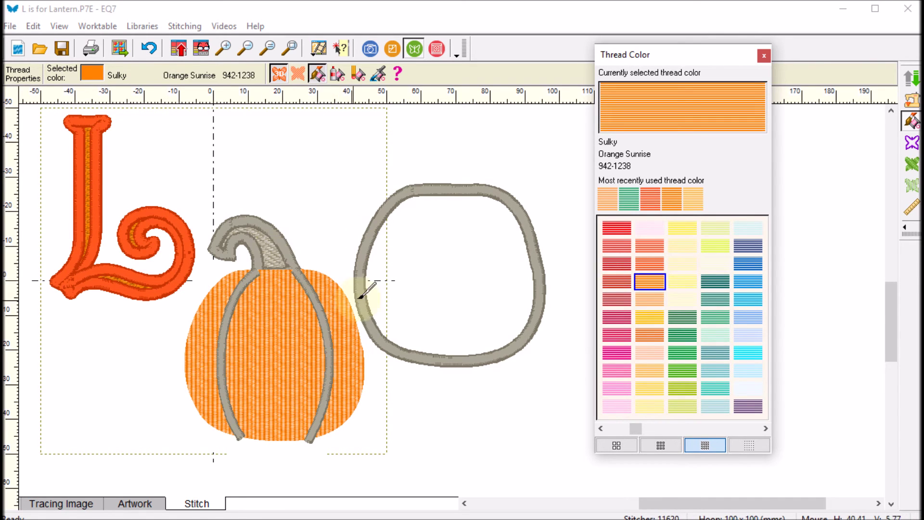
click(318, 299)
click(244, 295)
click(407, 190)
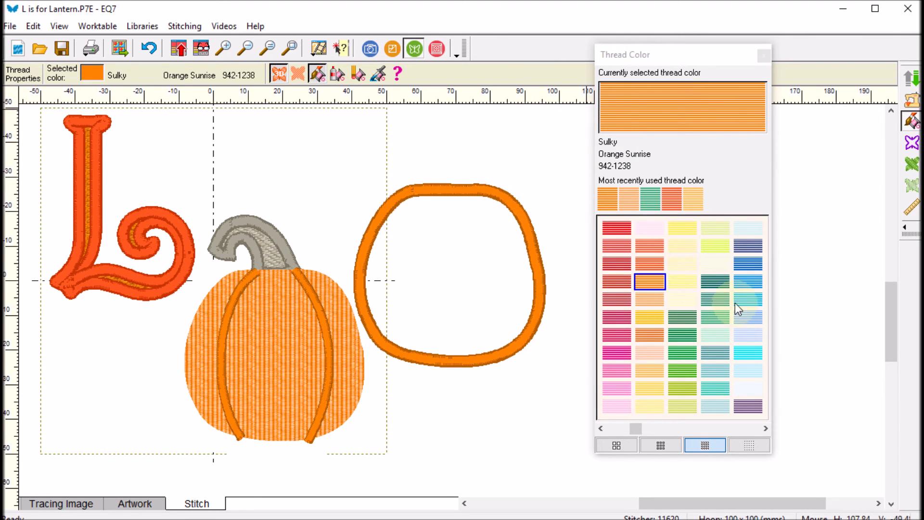
- Try Robison-Anton Vibrant Green 122-2579 thread on the pumpkin stem
click(684, 353)
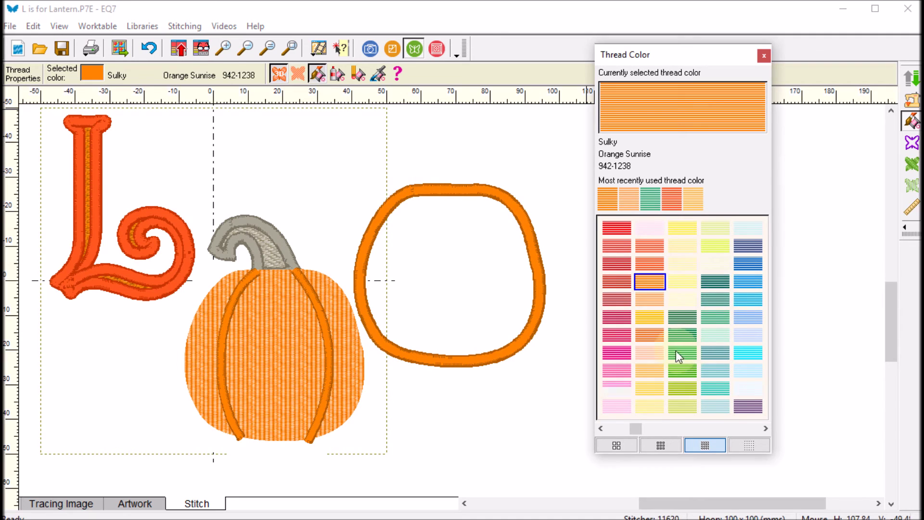
click(276, 255)
click(276, 255)
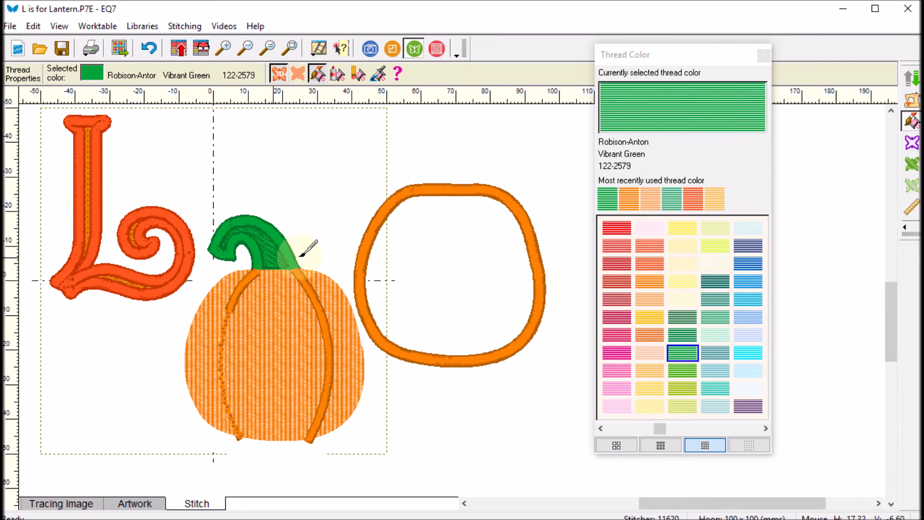
- Color the stem's fill and edge with Robison-Anton Green Forest 122-2451 thread, and the letter L with Sulky Spark Gold 942-1083
click(714, 282)
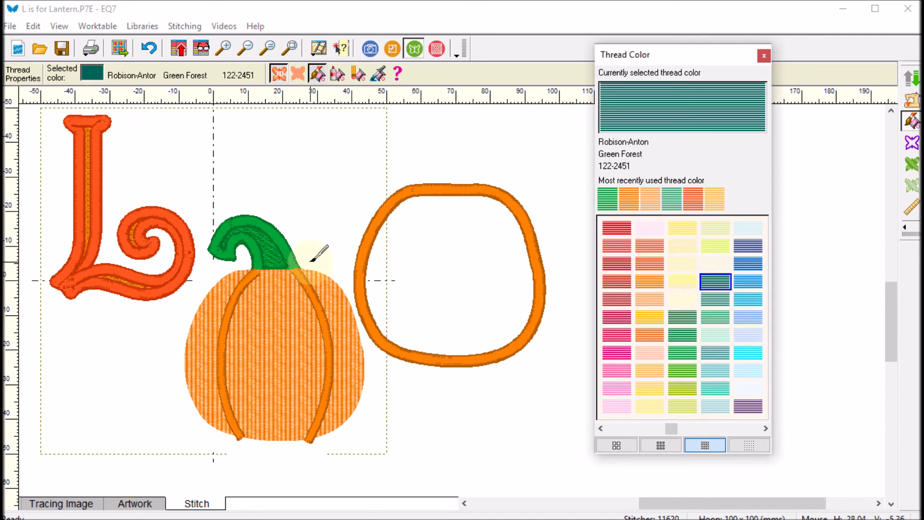
click(267, 255)
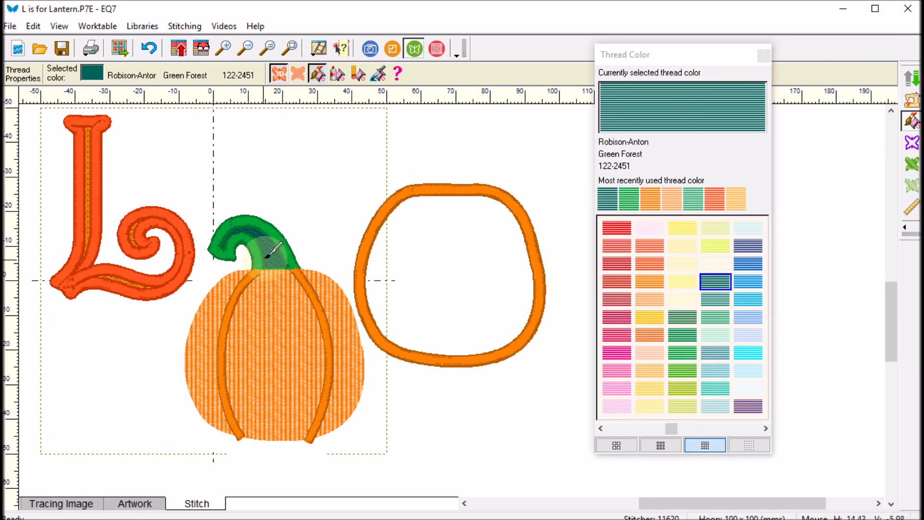
click(284, 240)
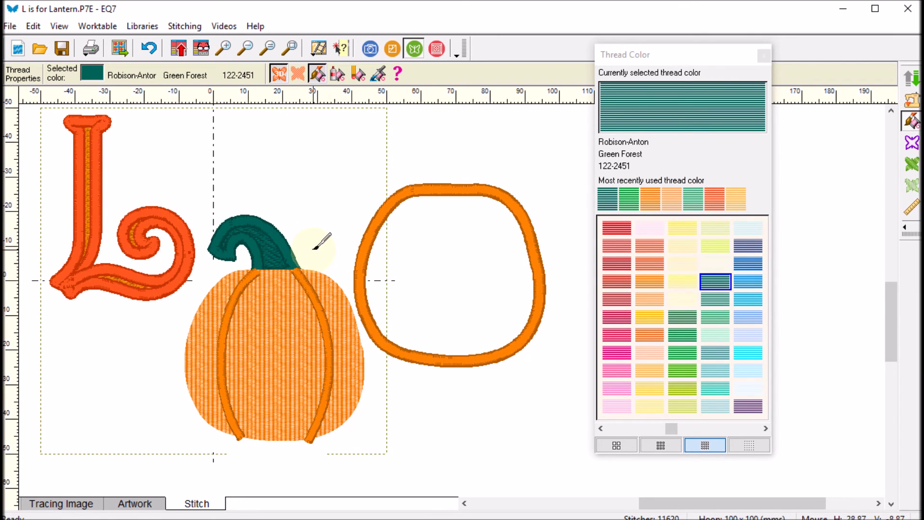
click(654, 319)
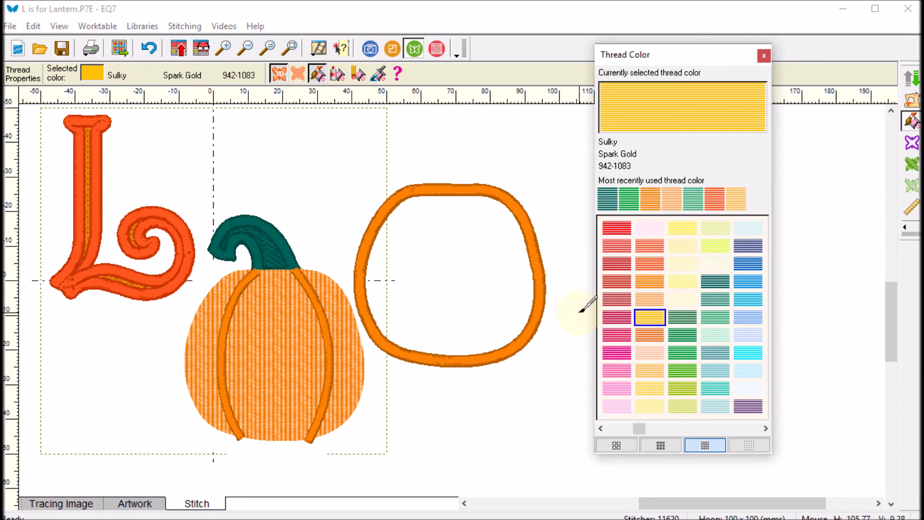
click(189, 224)
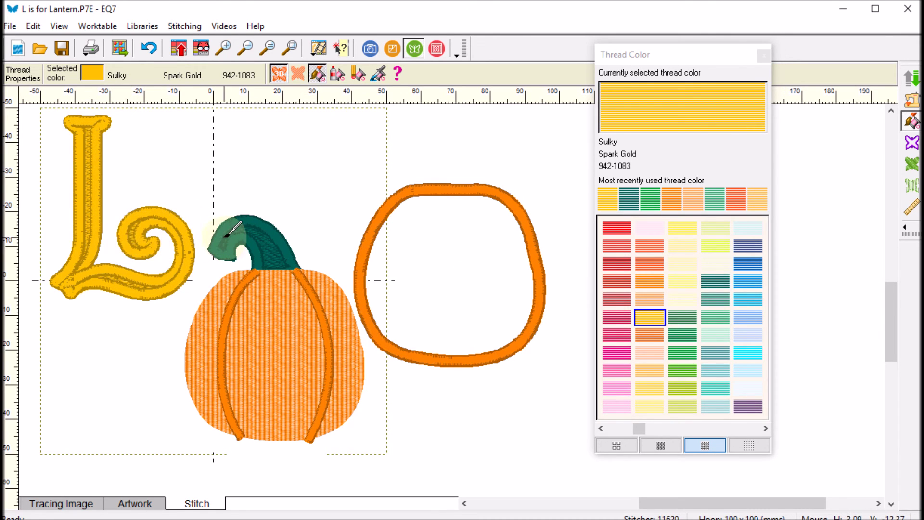
- Move the cloned pumpkin outline exactly over the original pumpkin body in the artwork, and return to the stitch view
click(141, 503)
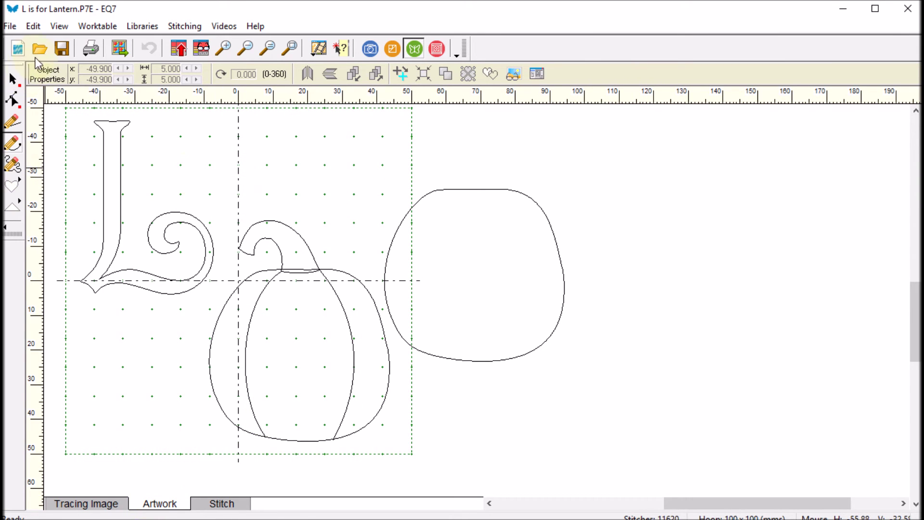
click(11, 77)
click(478, 193)
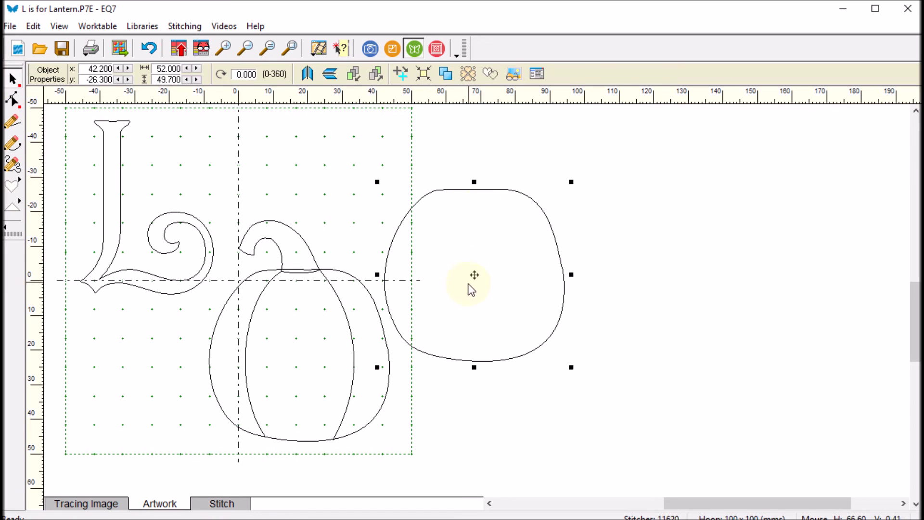
drag(474, 274, 299, 356)
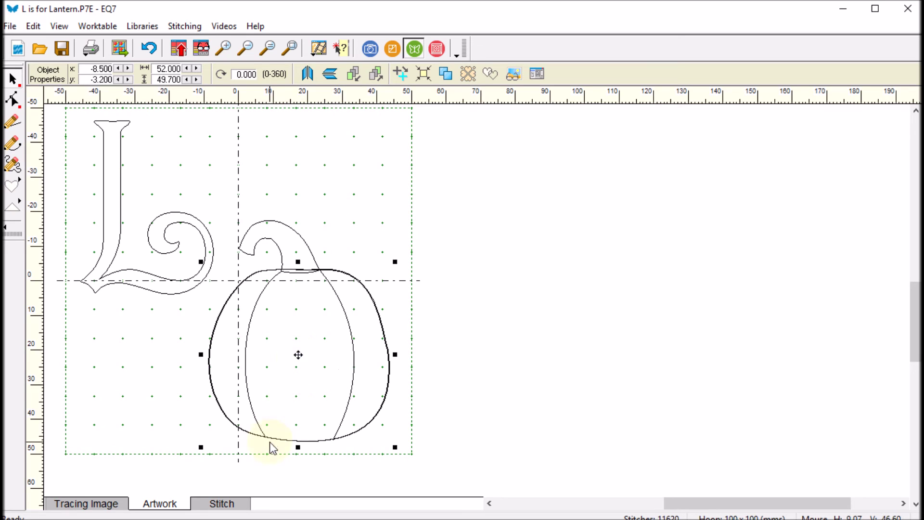
click(228, 506)
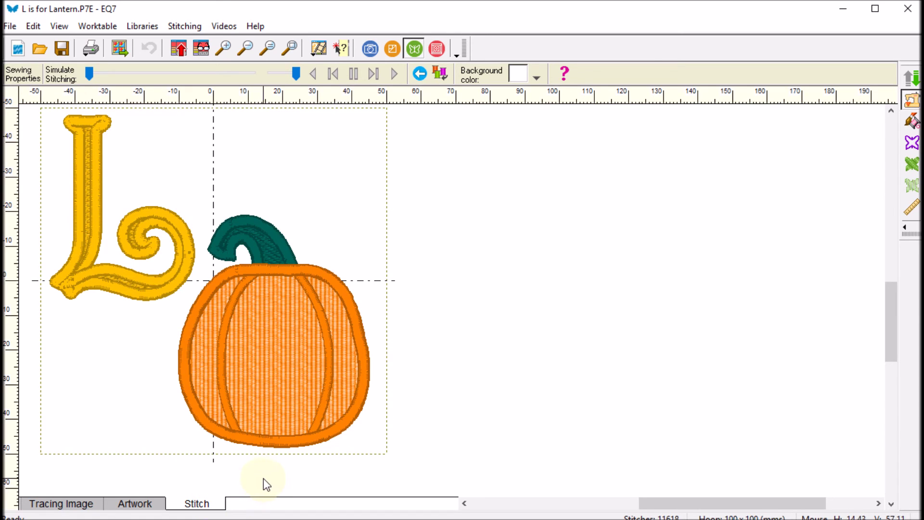
- Review the stitching order of the pumpkin pieces, the letter L and the stem
click(911, 77)
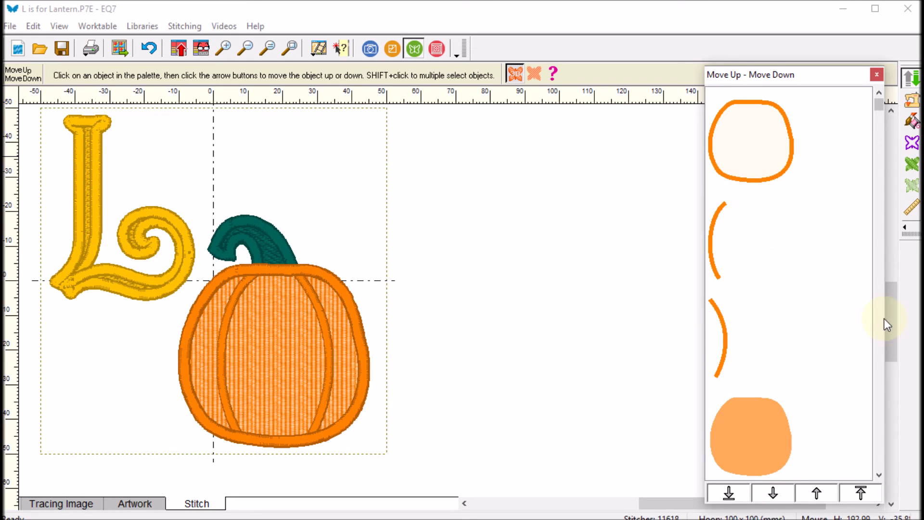
drag(892, 313, 899, 255)
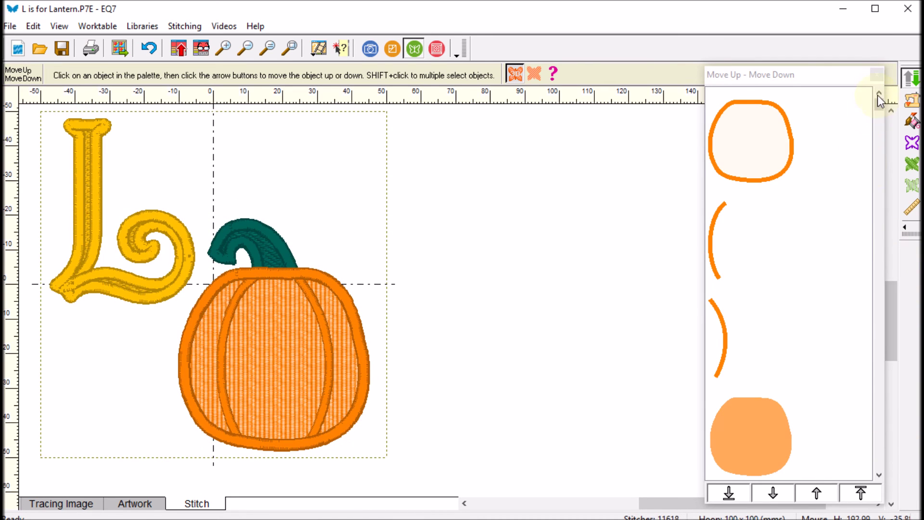
drag(879, 105, 880, 463)
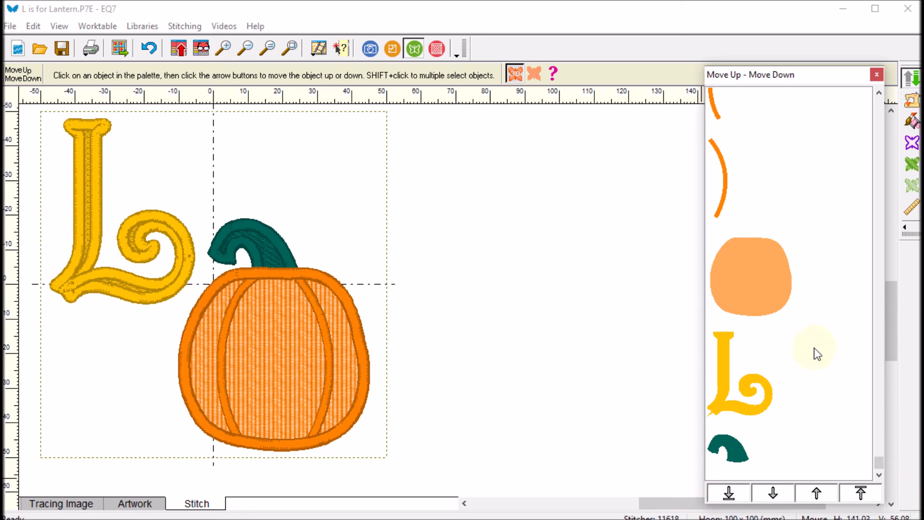
click(877, 76)
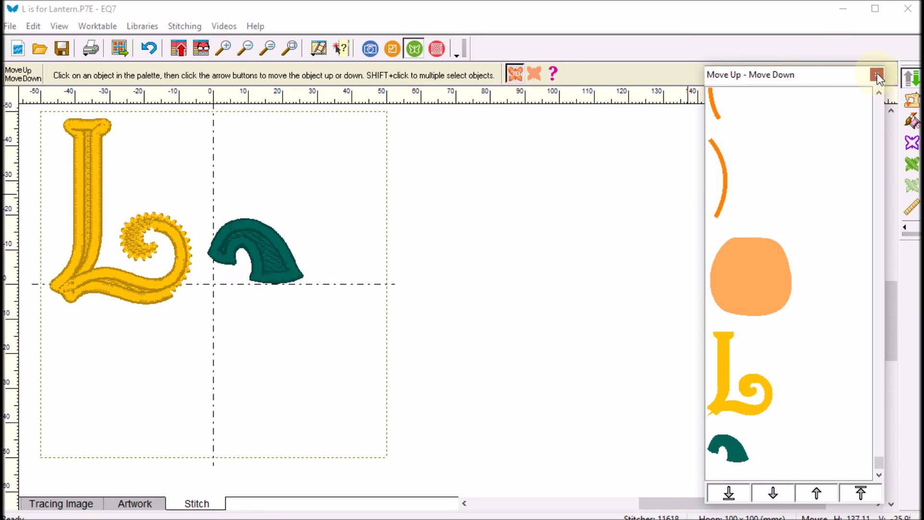
- Play the stitching simulation of the whole design, and add the design to the Sketchbook
click(913, 108)
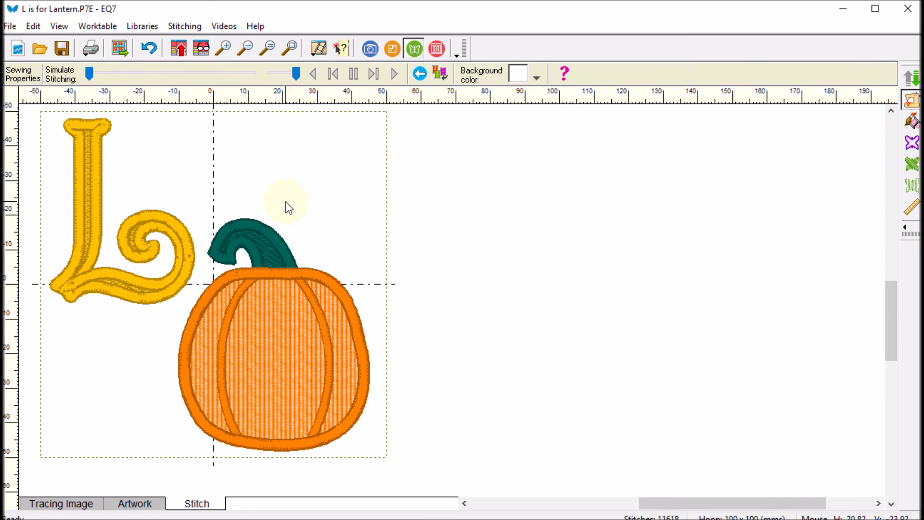
click(394, 74)
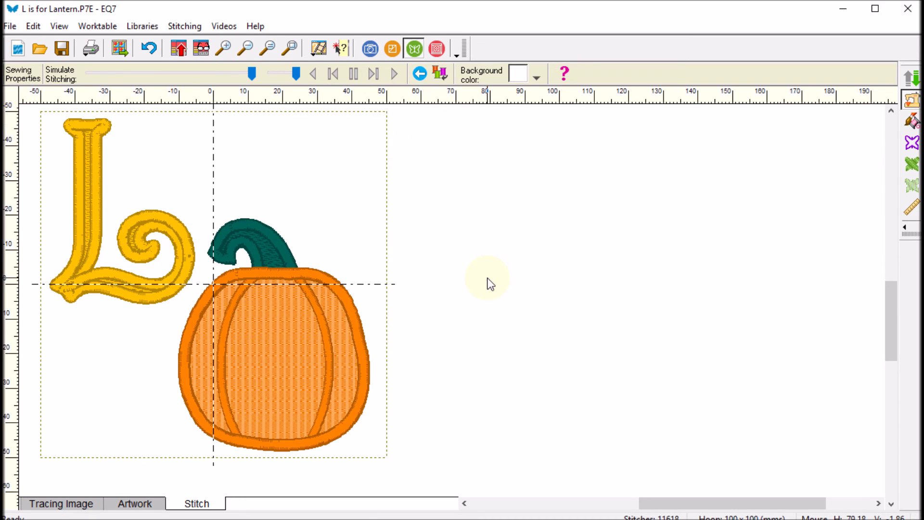
click(179, 49)
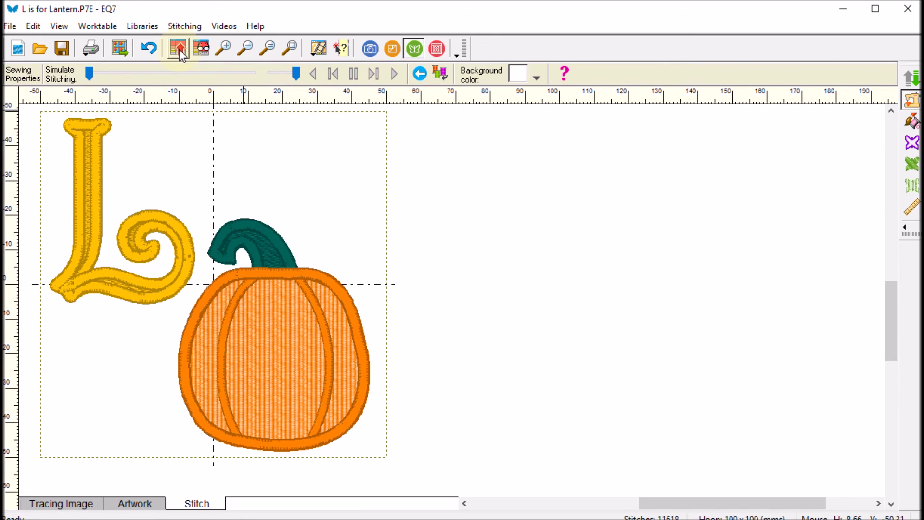
- Export the stitching file as L is for Lantern 3 in Baby Lock/Brother (*.PES) format, with the thread colors sorted
click(185, 26)
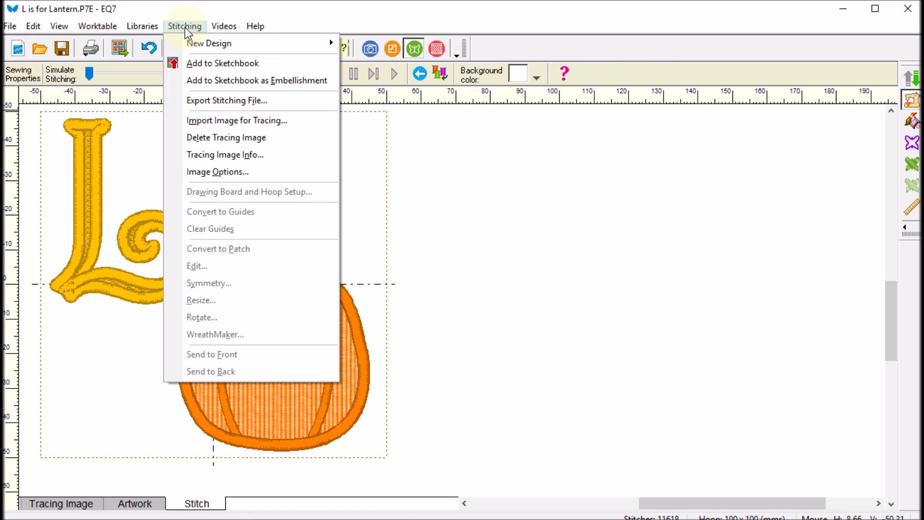
click(259, 104)
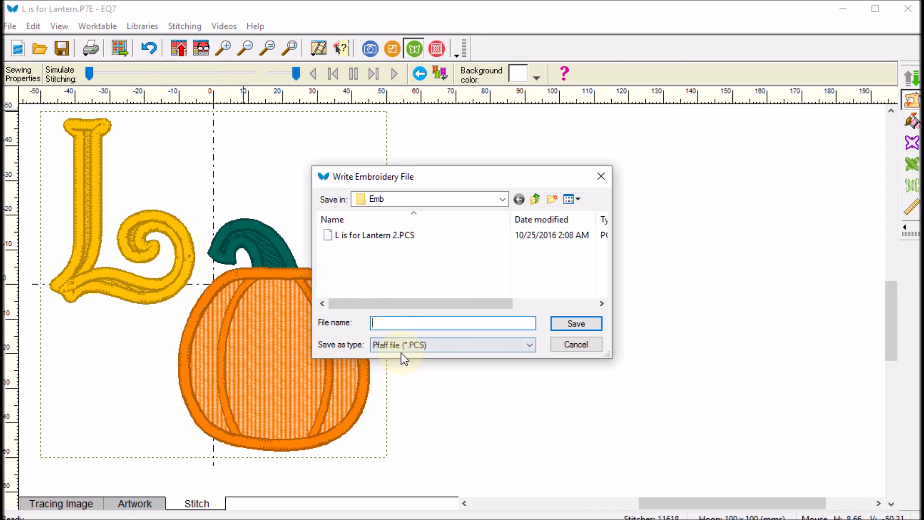
text(L )
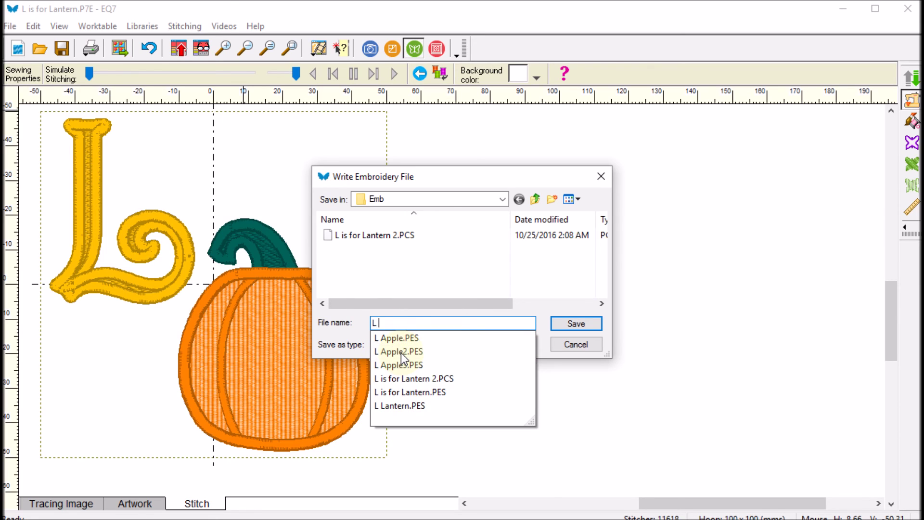
text(is for Lanter)
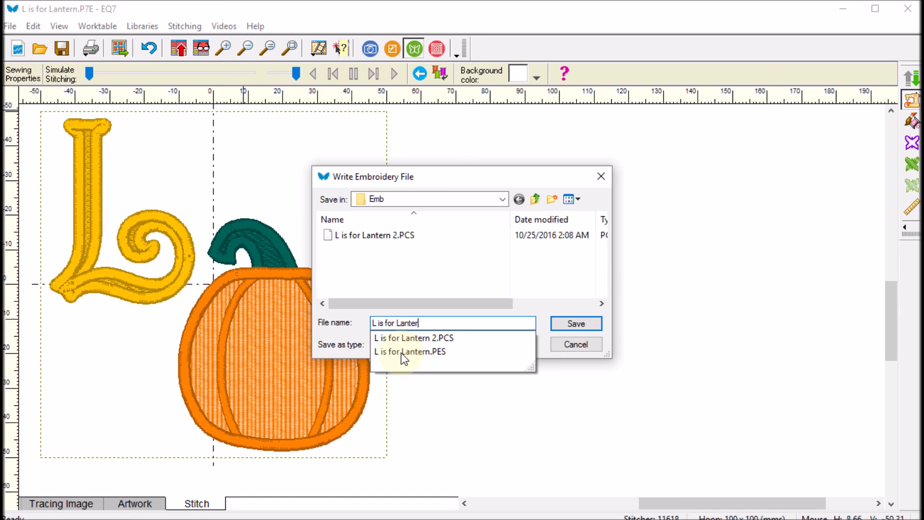
text(n 3)
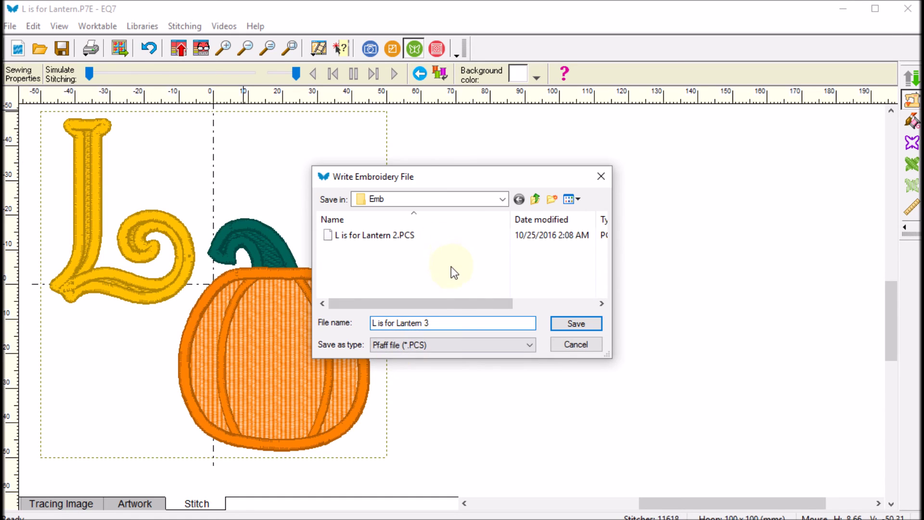
click(529, 343)
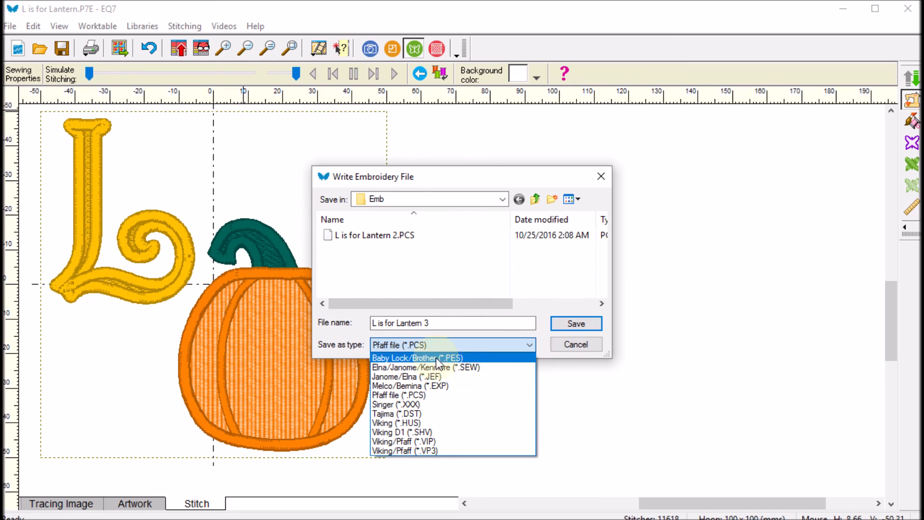
click(414, 359)
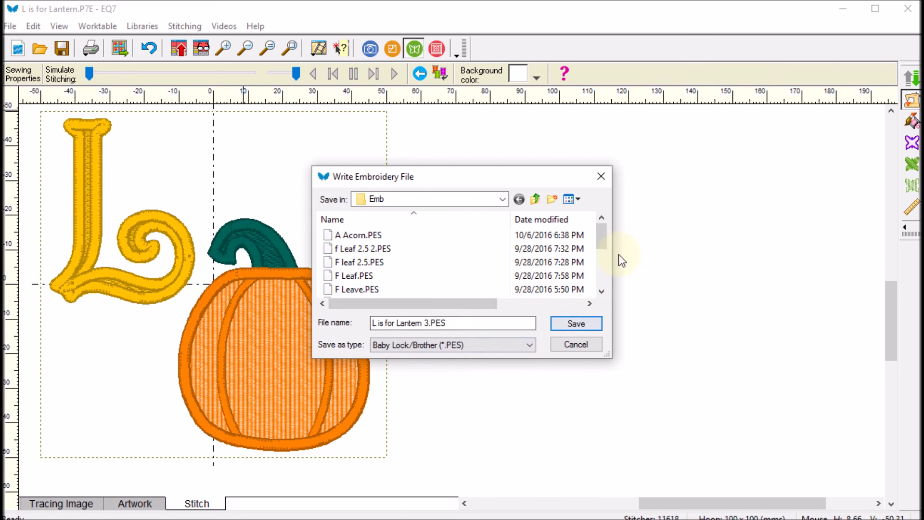
click(576, 324)
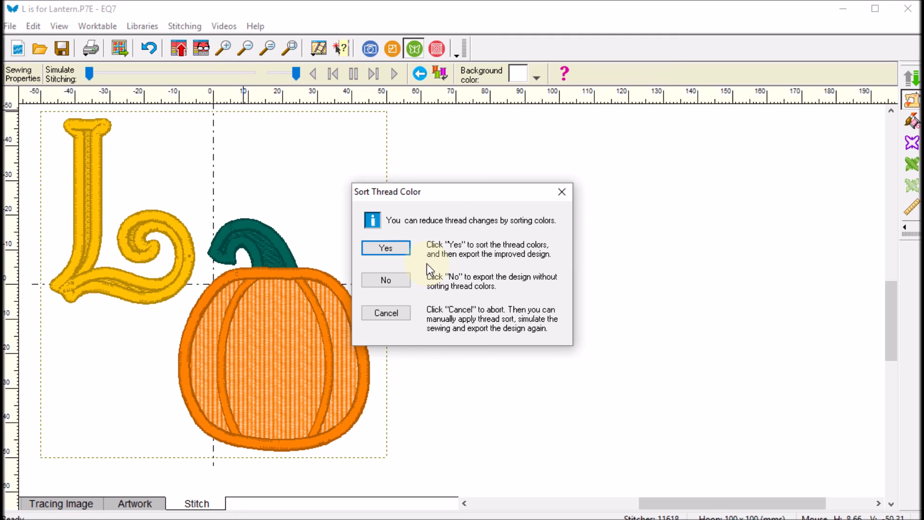
click(385, 248)
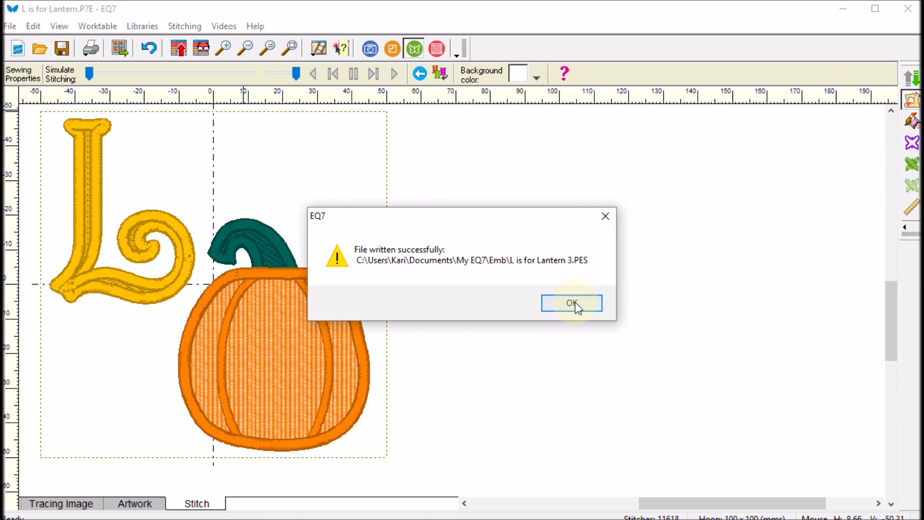
click(576, 301)
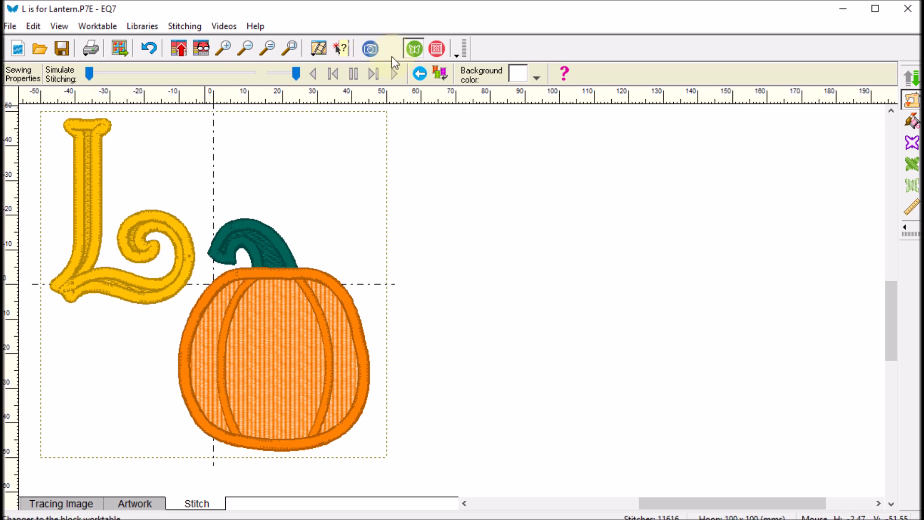
- On Layer 3 of the quilt, place the L apple in the fourth block, the red A acorn in the second and the new L pumpkin in the third
click(436, 50)
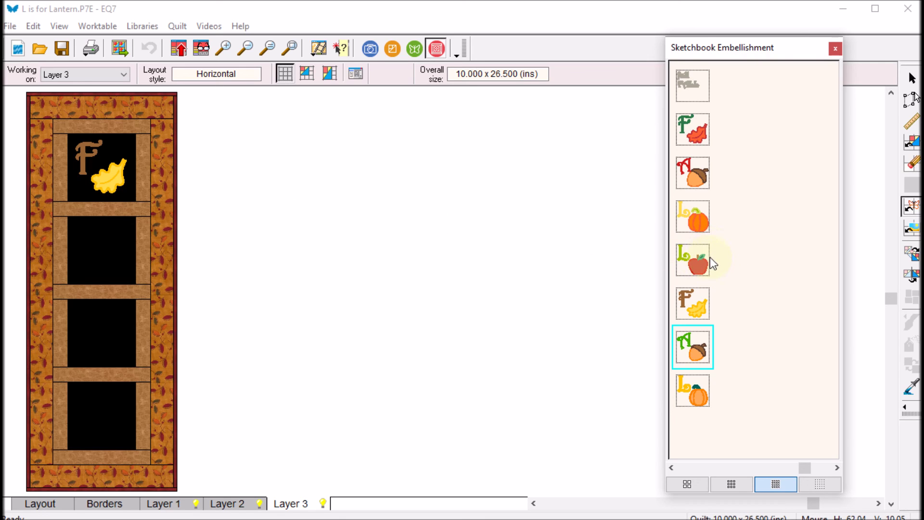
drag(702, 268, 75, 389)
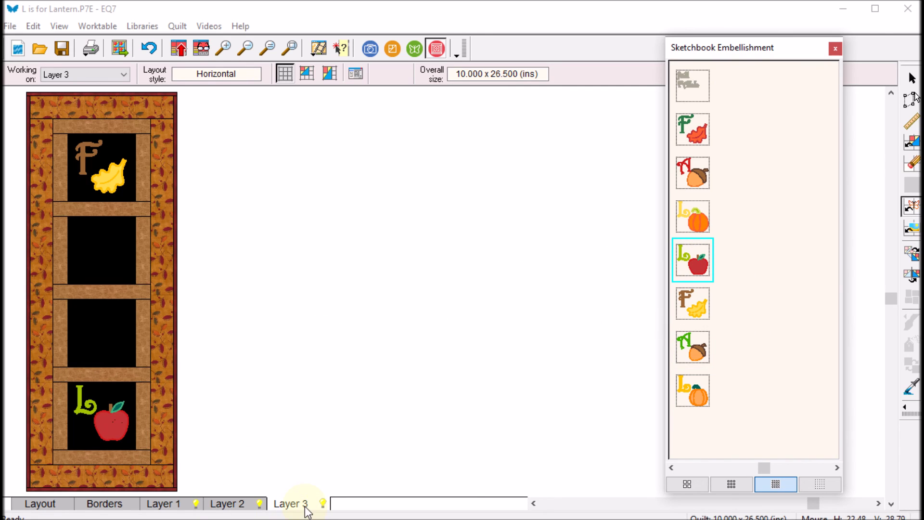
click(910, 207)
mouse_move(693, 173)
mouse_down()
mouse_move(584, 206)
mouse_move(133, 226)
mouse_move(69, 219)
mouse_up()
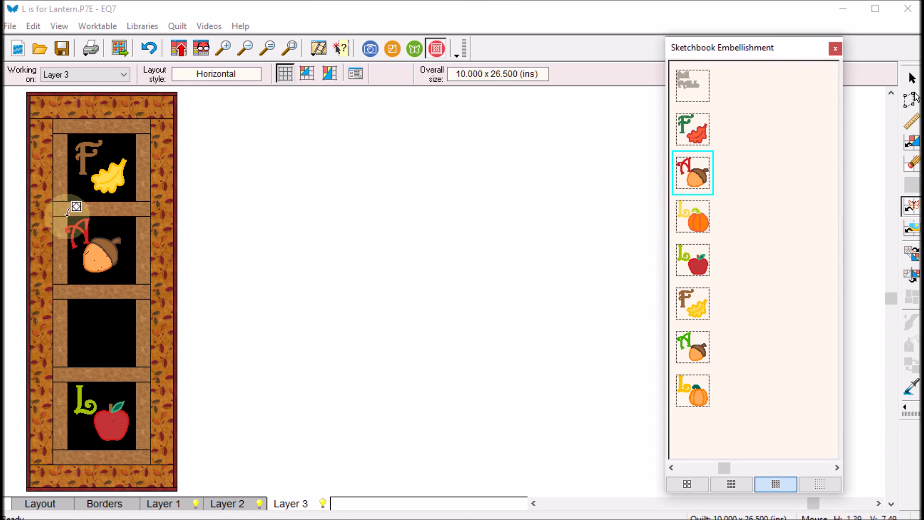
drag(699, 390, 64, 300)
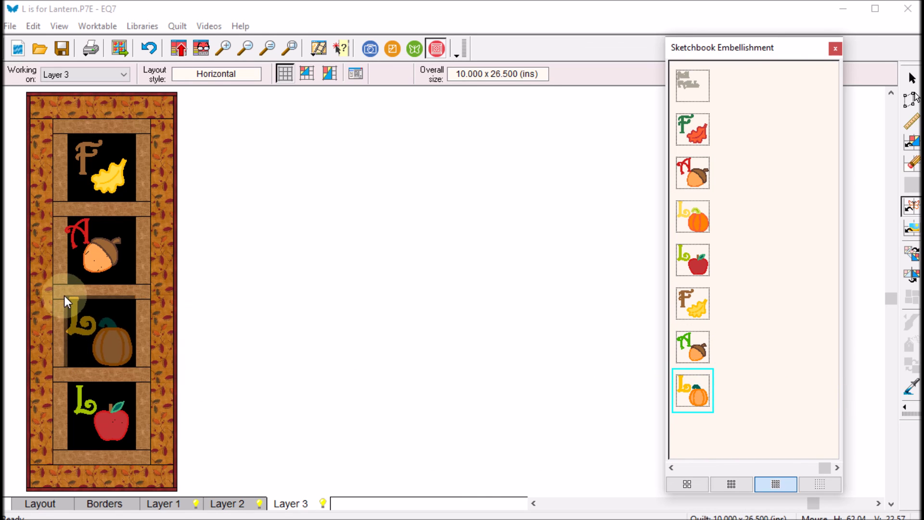
- Adjust the embroideries on Layer 3, centering the acorn in its block, with the apple in the third block and the pumpkin in the fourth
click(907, 99)
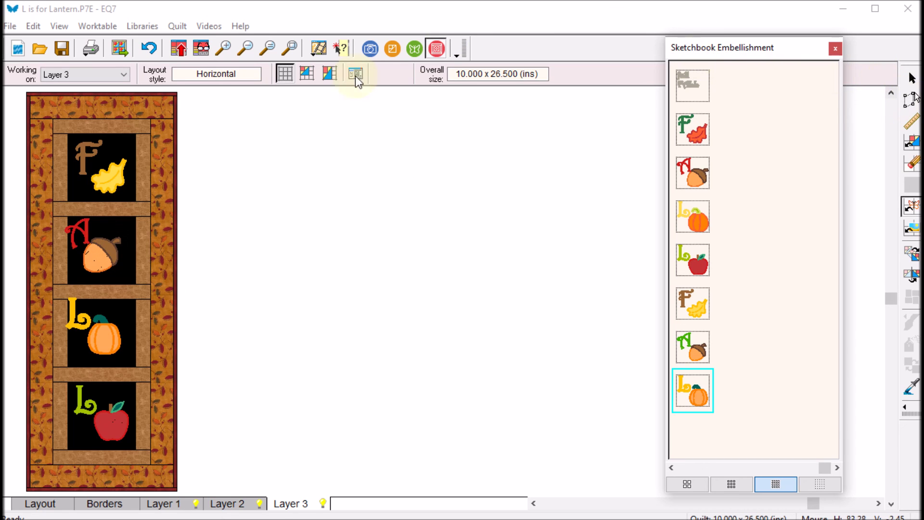
click(223, 47)
drag(53, 176, 207, 321)
click(911, 98)
click(217, 408)
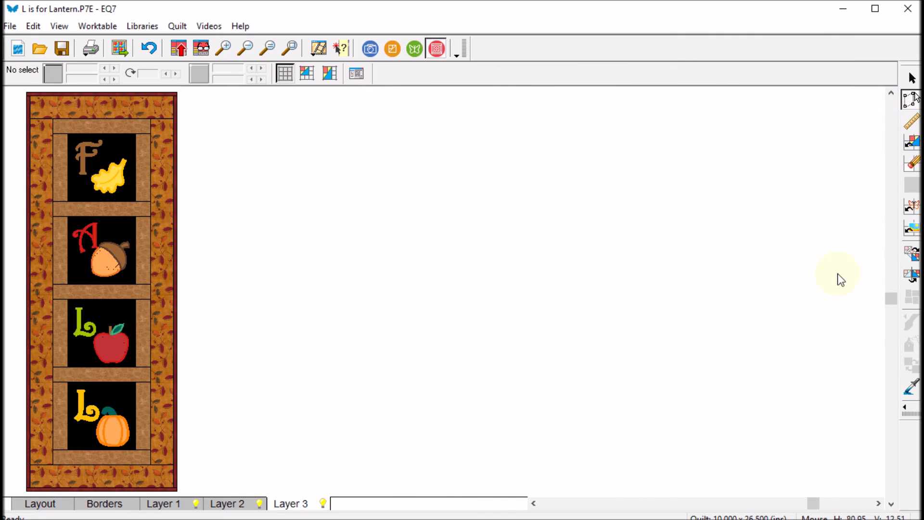